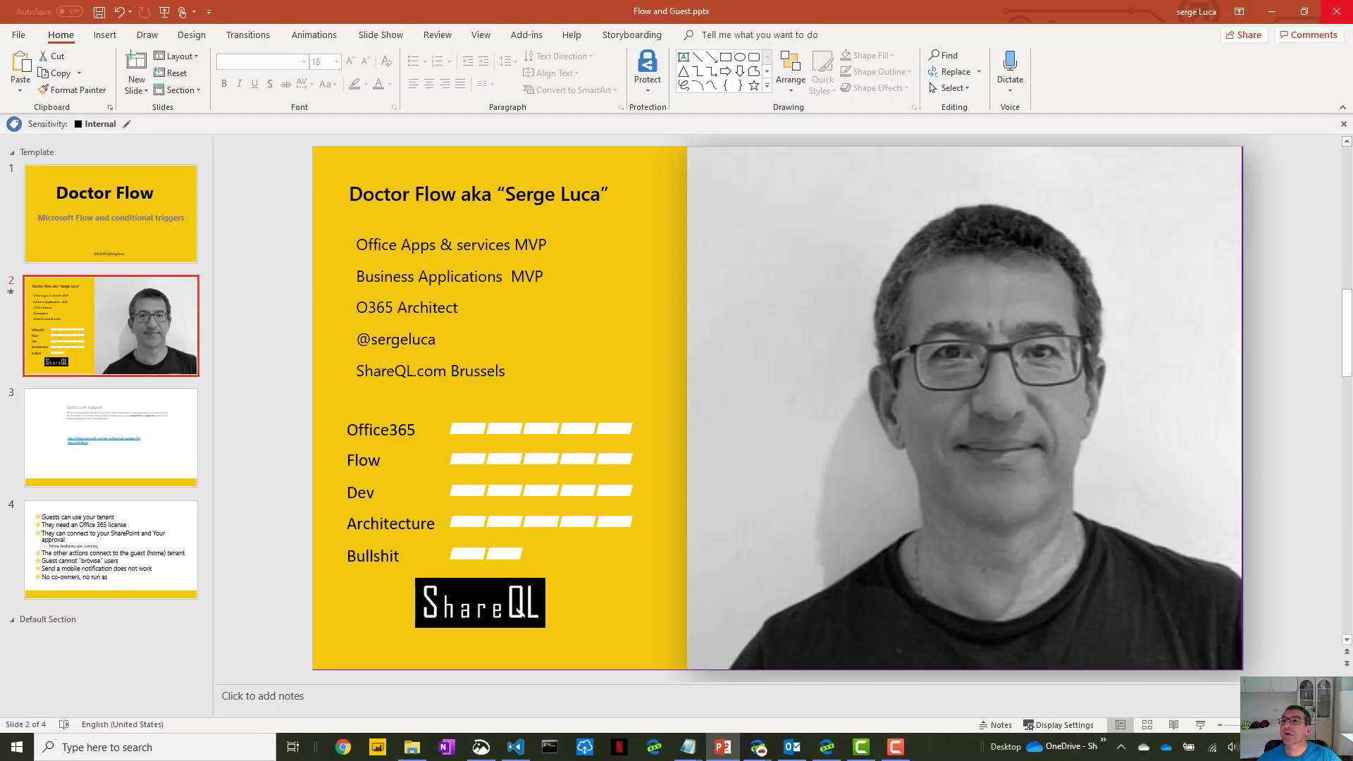
Switch to the SharePoint tab showing the FlowContentTypes library with Document.docx as a Freelance Contract
left_click(1277, 13)
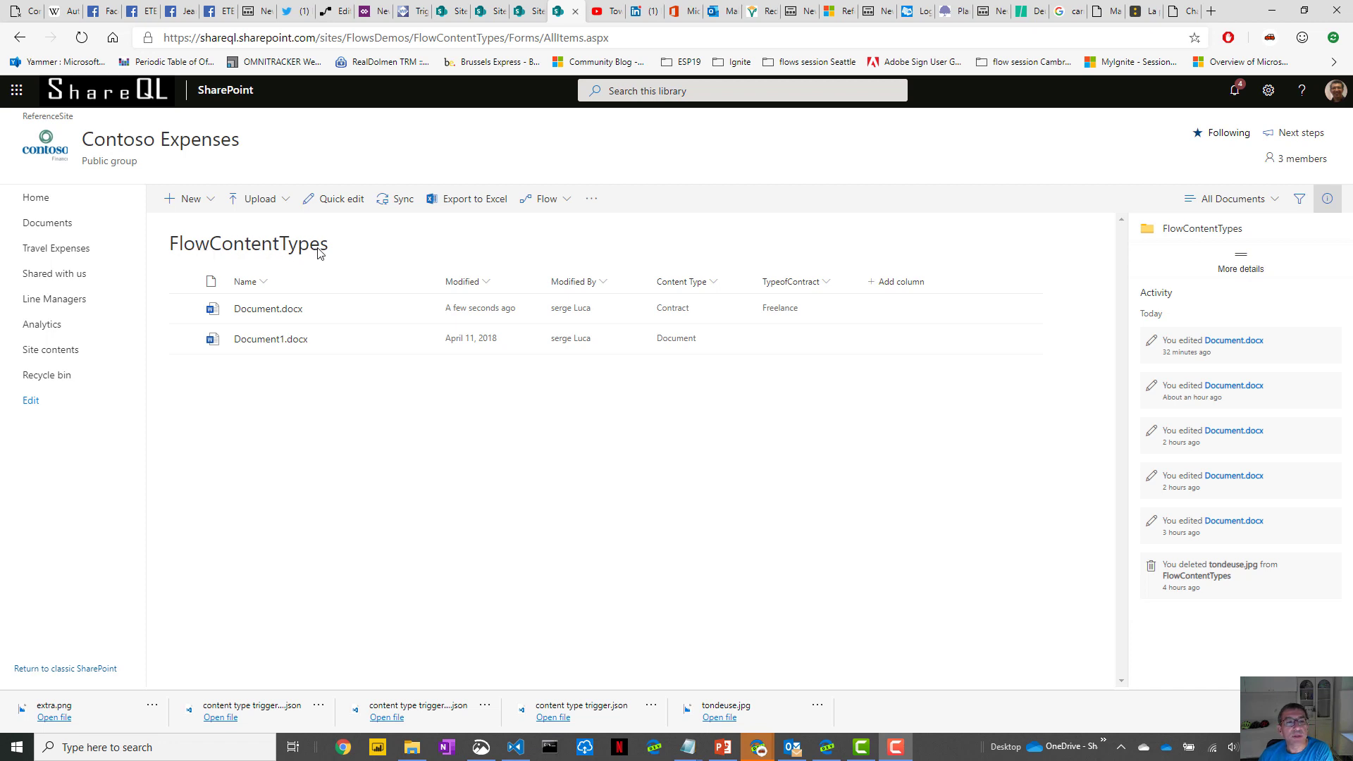
Preview Document.docx's card, then switch to the 'content type trigger' flow in the Flow editor
mouse_move(294, 313)
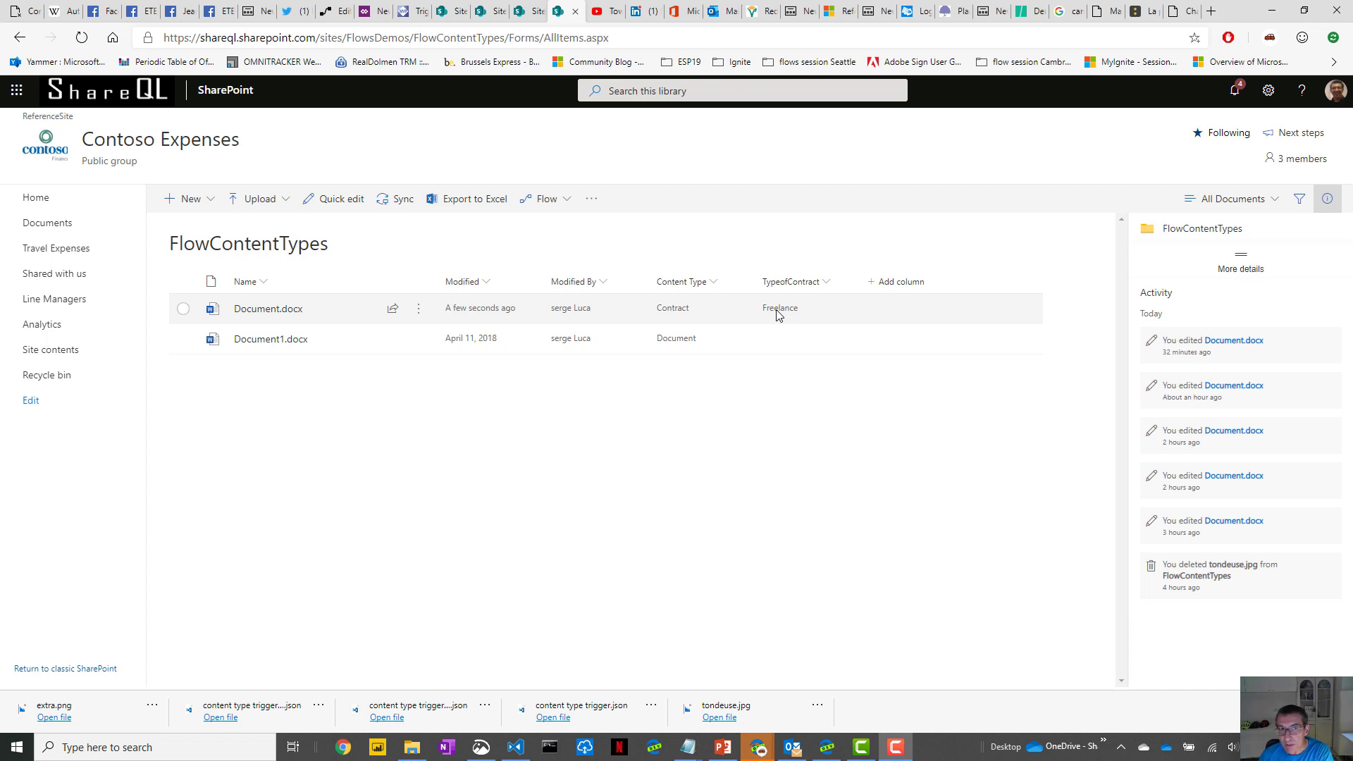
left_click(330, 12)
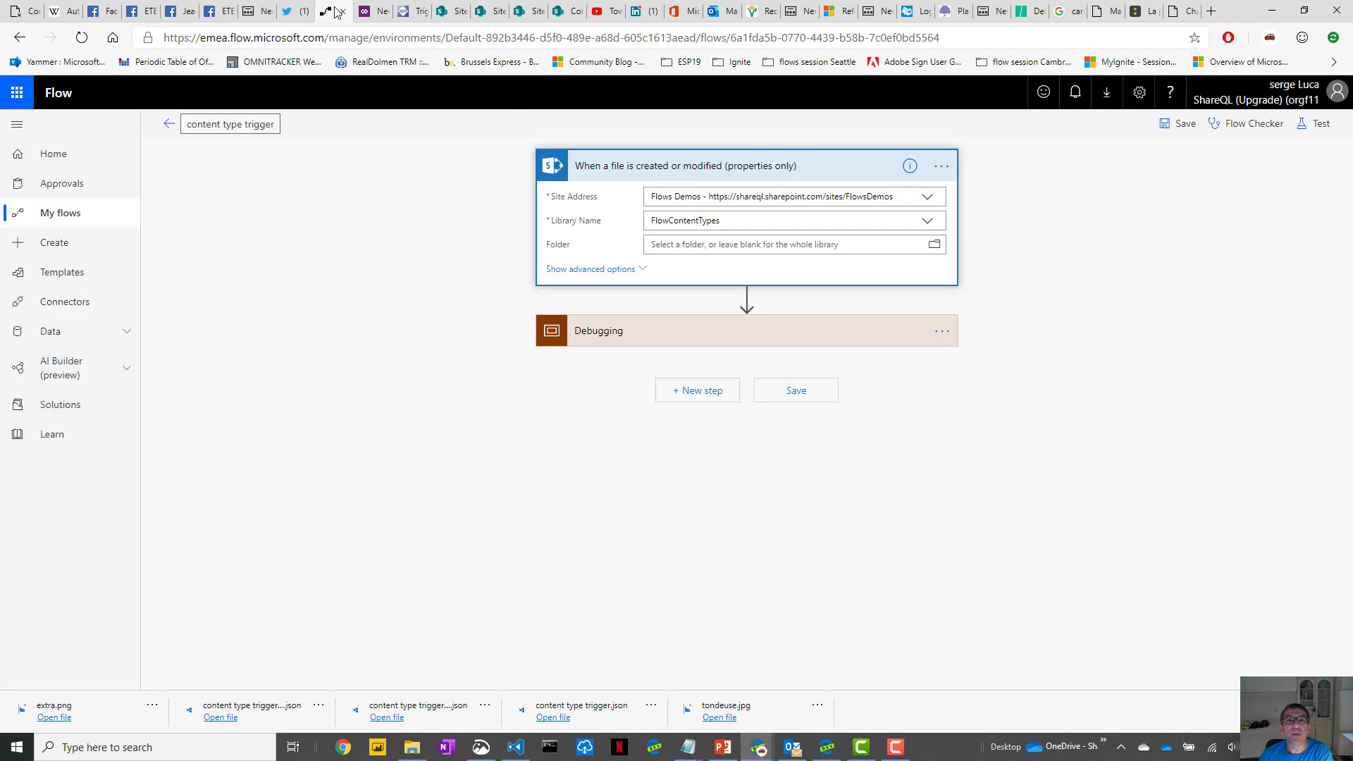
Expand Debugging, TriggerBody, and Trigger Conditions 1 and 2 to reveal their contains and equals expressions
left_click(604, 334)
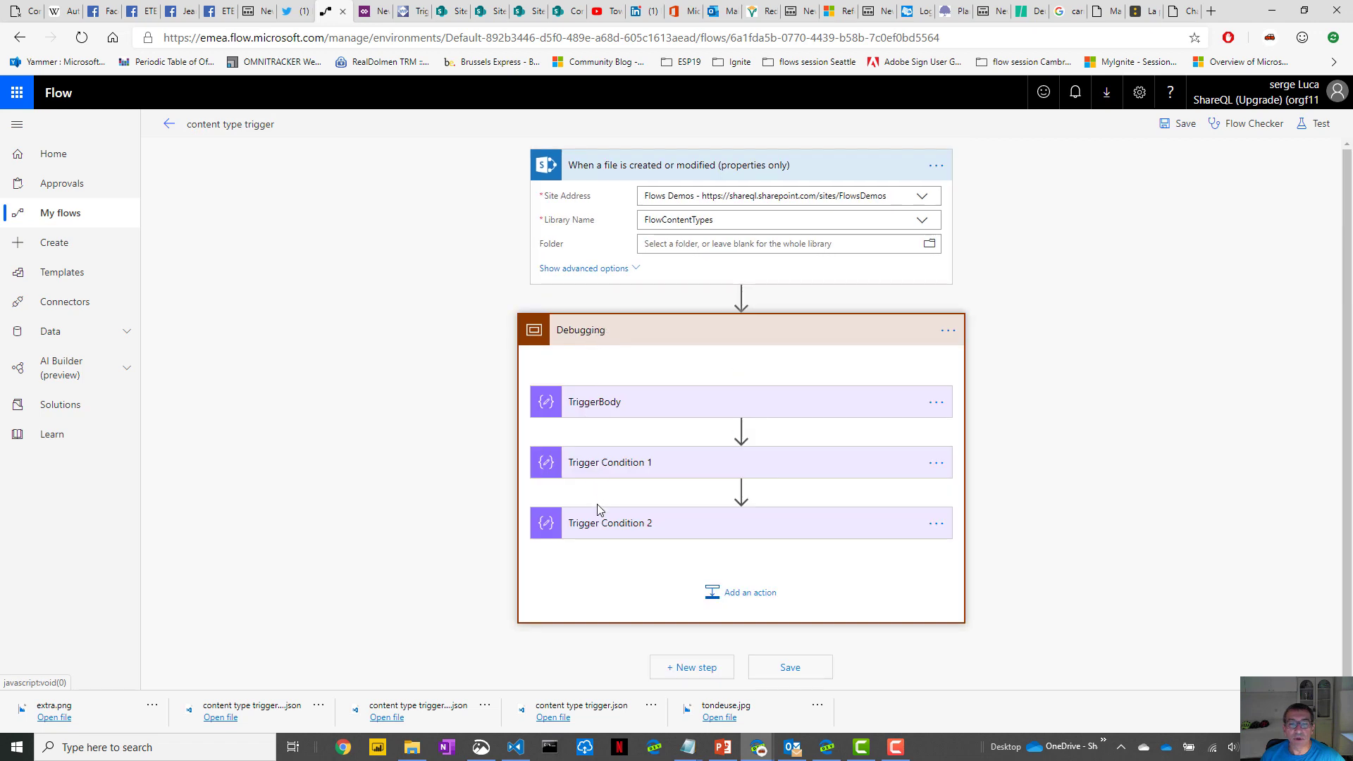
left_click(584, 408)
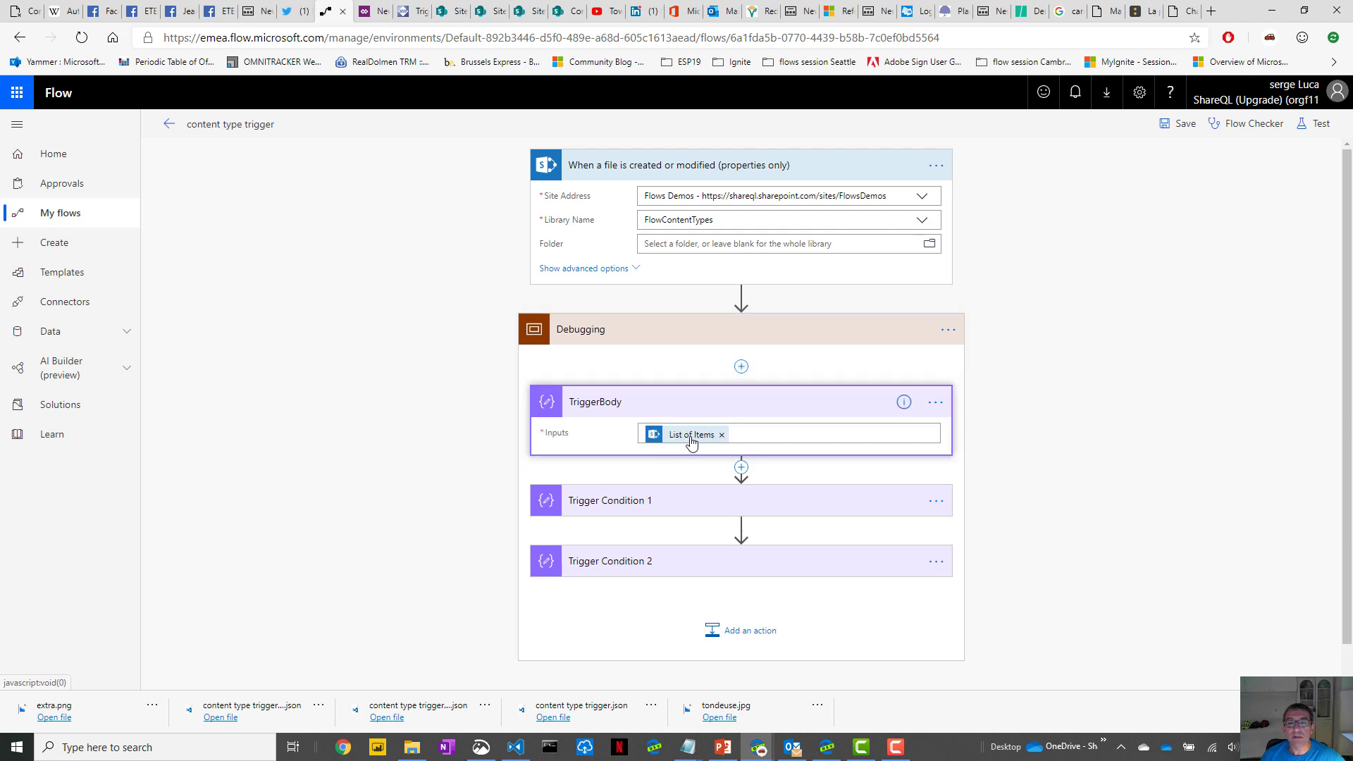
mouse_move(692, 442)
left_click(611, 500)
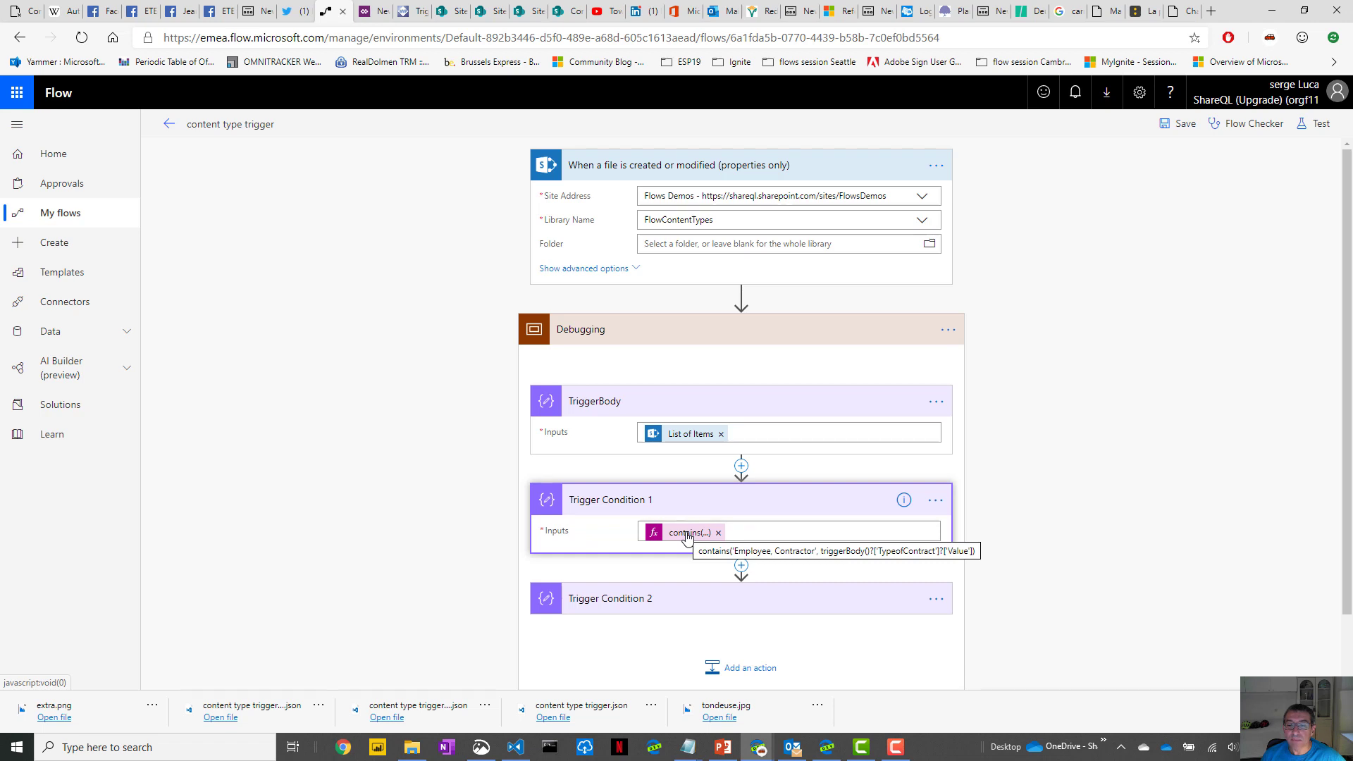
left_click(618, 601)
scroll(634, 603, "down", 2)
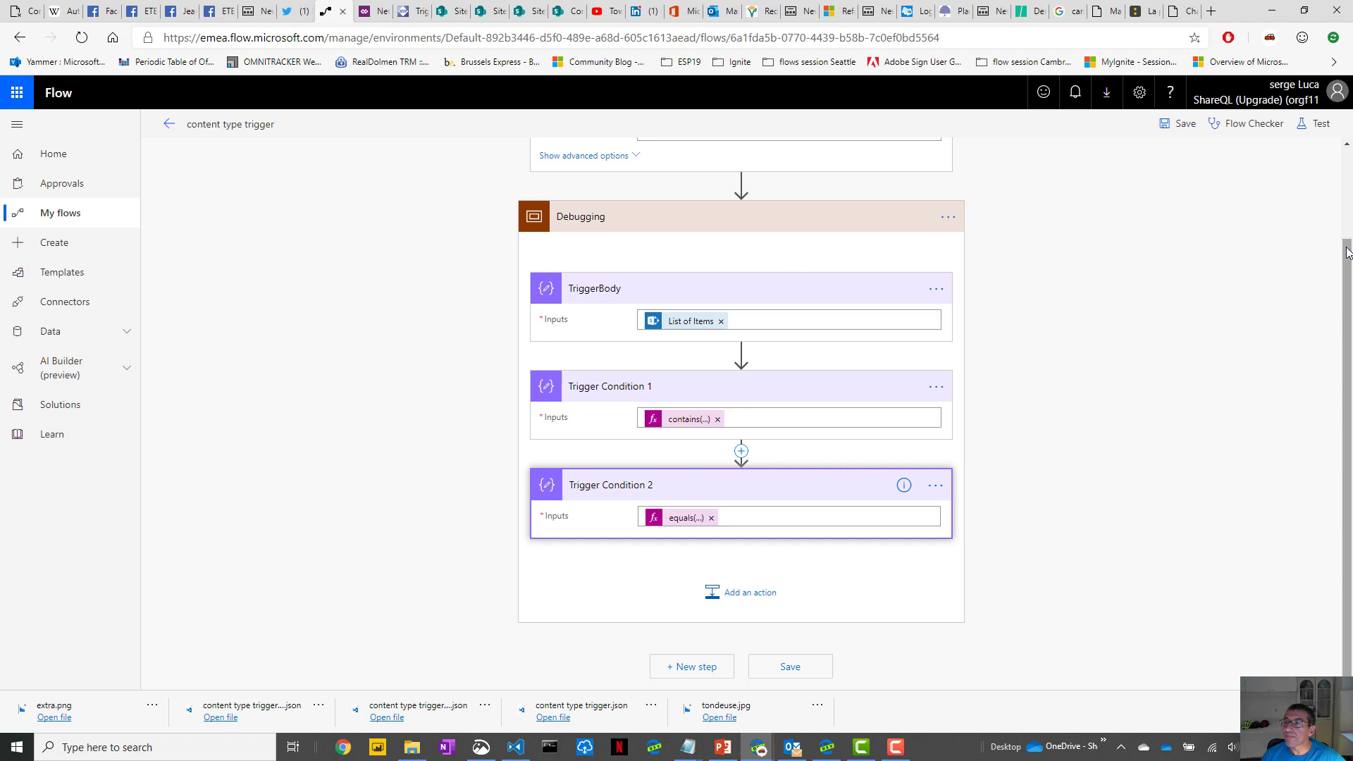
left_click_drag(1347, 253, 1347, 251)
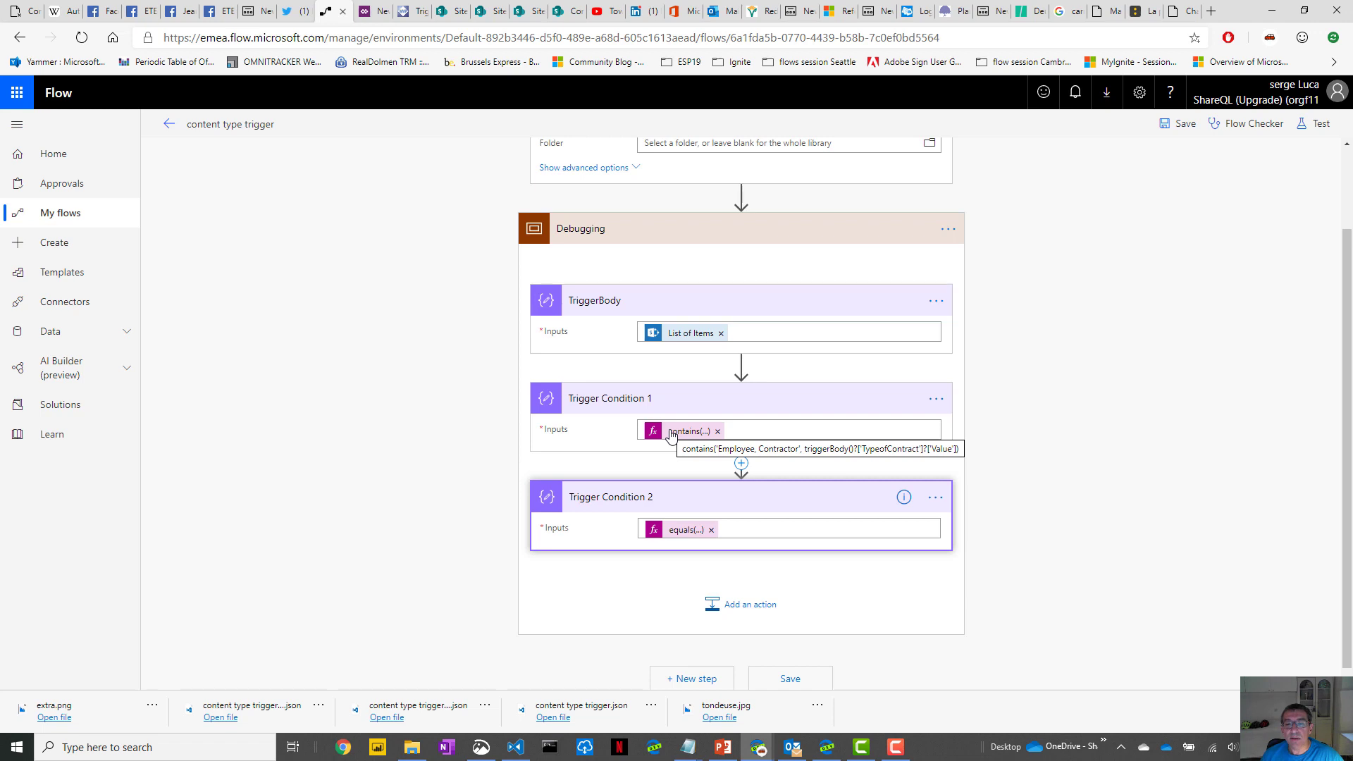
Copy Trigger Condition 1's contains expression and add it, prefixed with @, as a file trigger condition
left_click(670, 432)
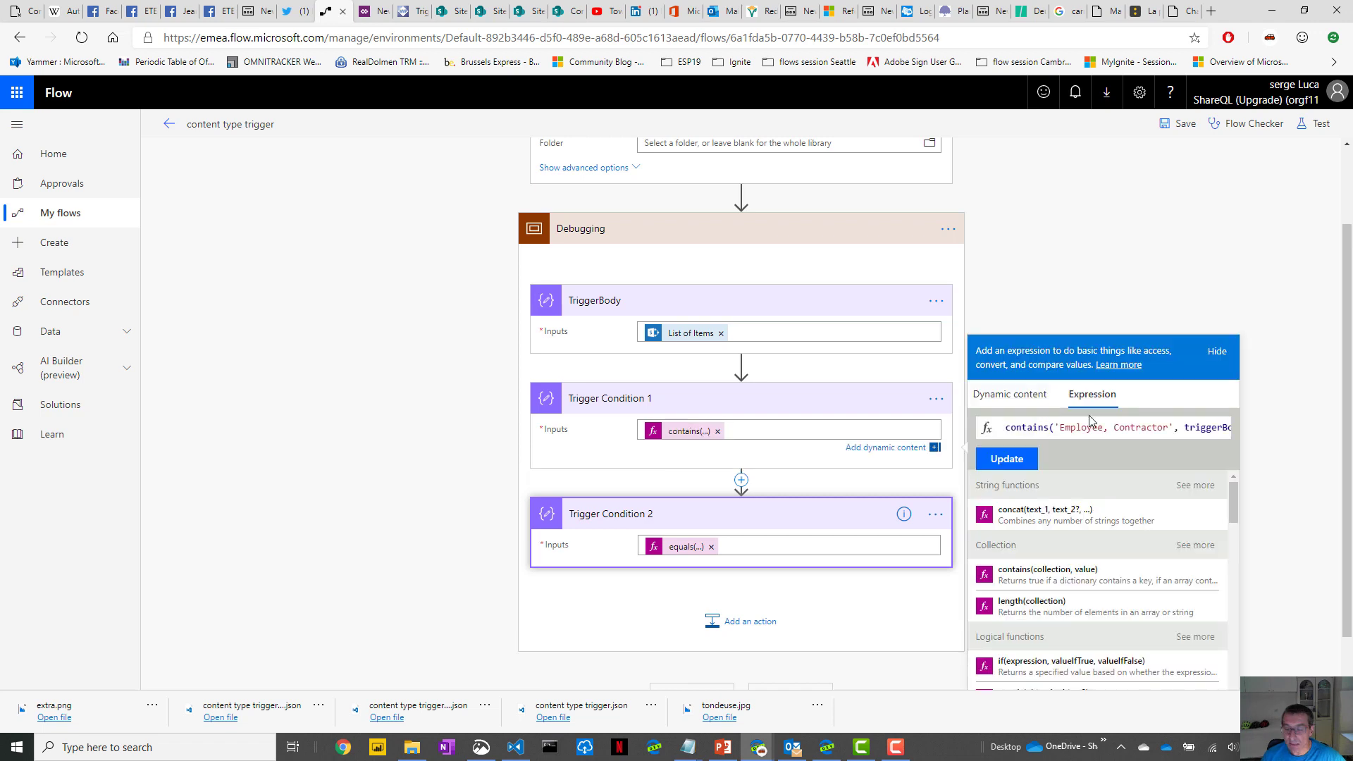
key("ctrl+a")
key("ctrl+c")
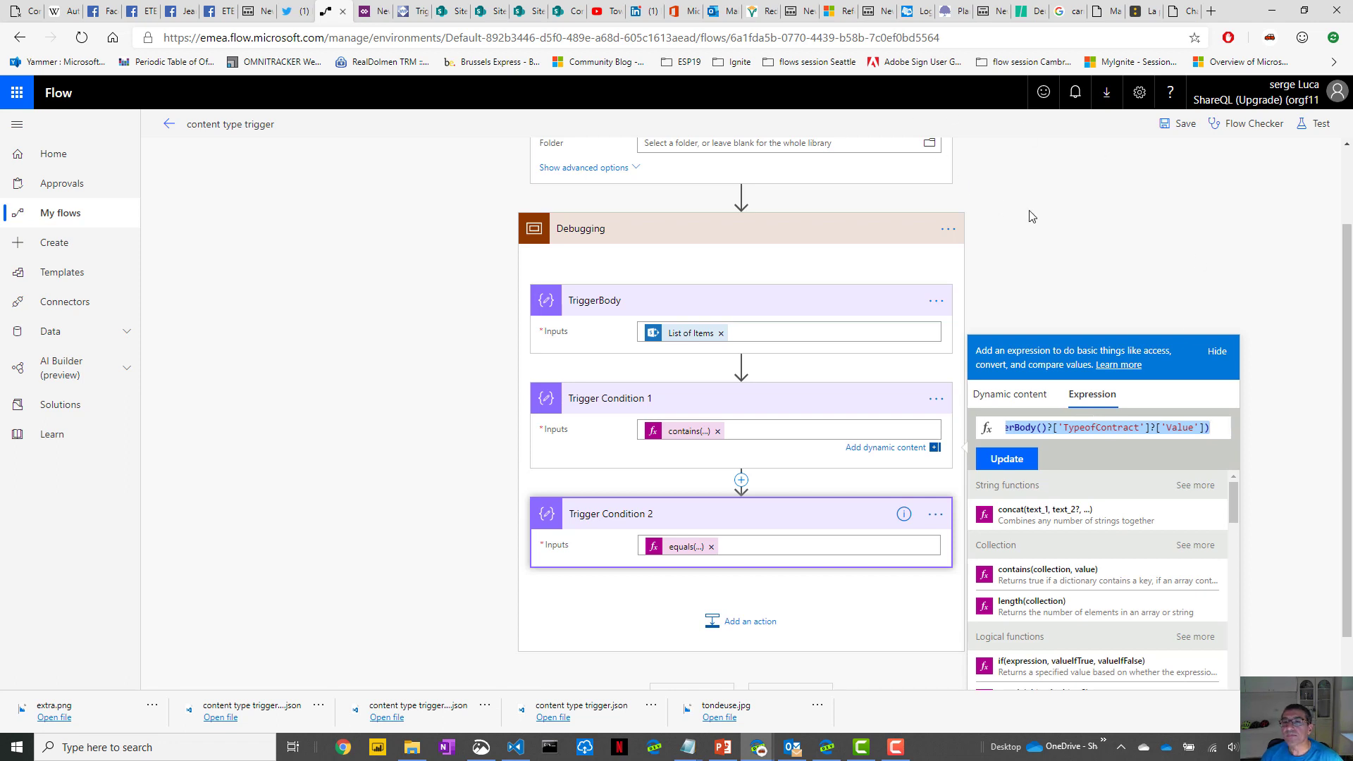
scroll(1028, 216, "up", 2)
left_click(939, 167)
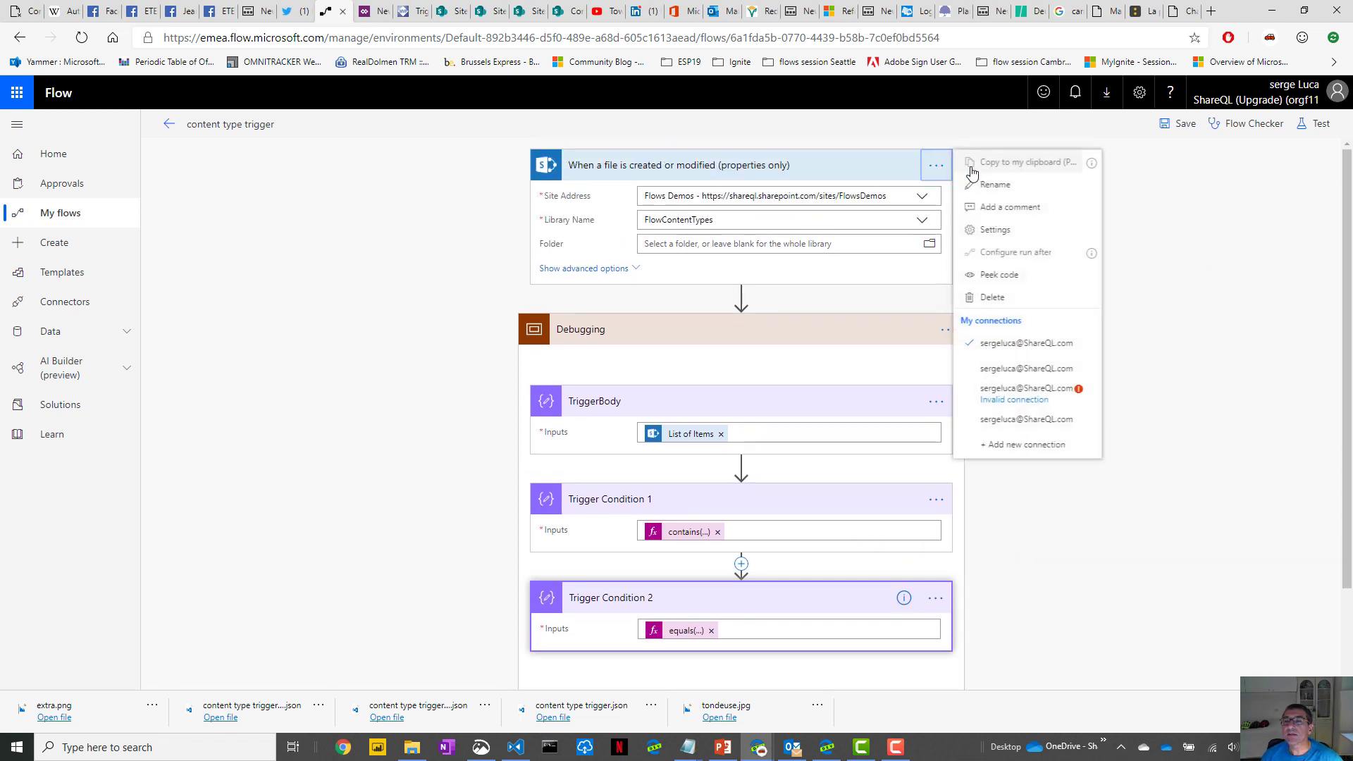
left_click(994, 231)
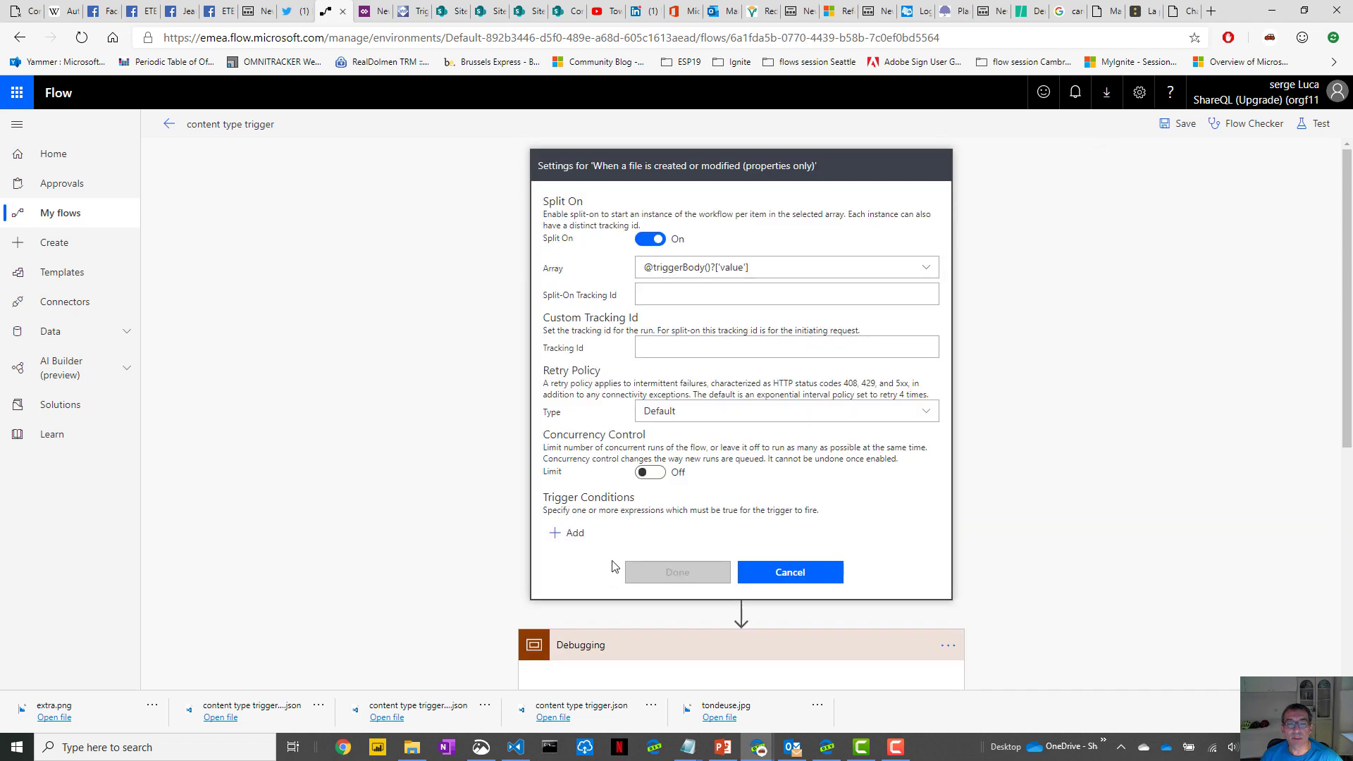
left_click(574, 534)
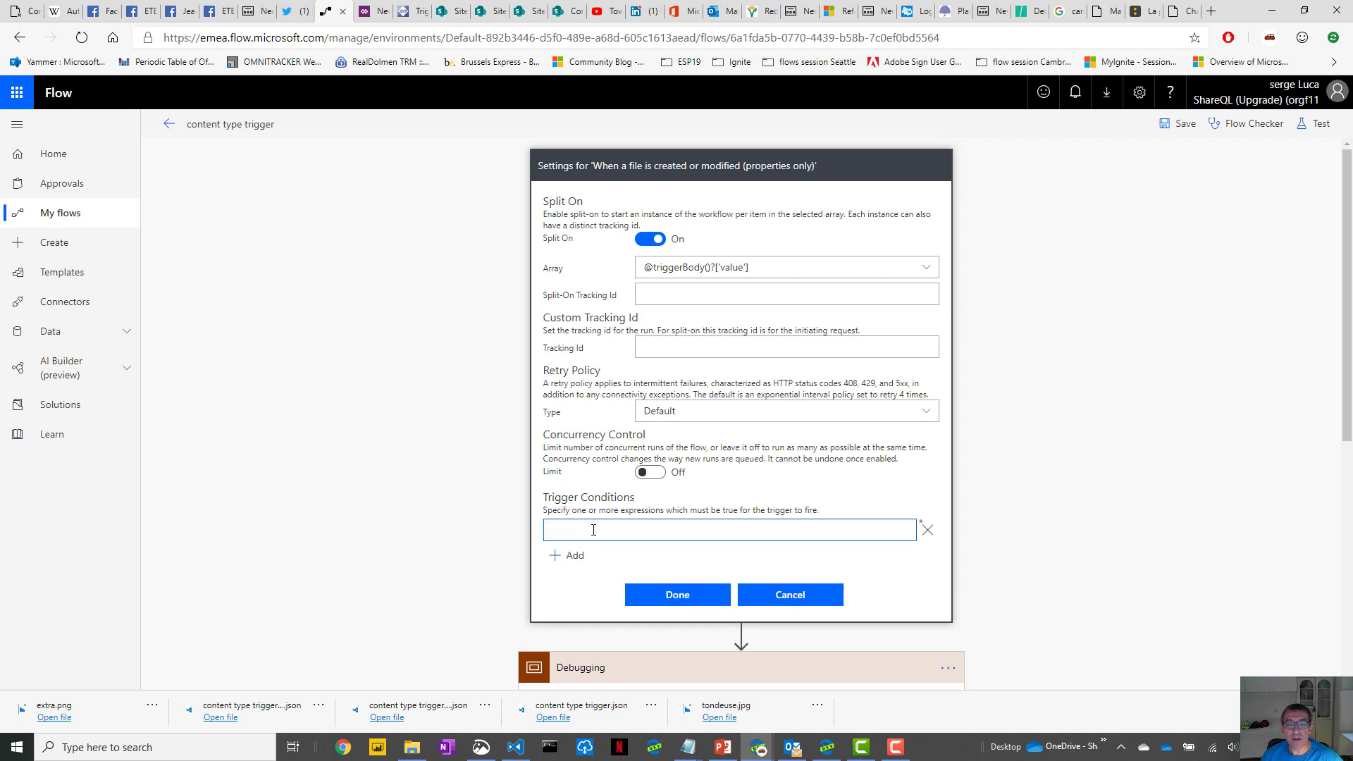
key("ctrl+v")
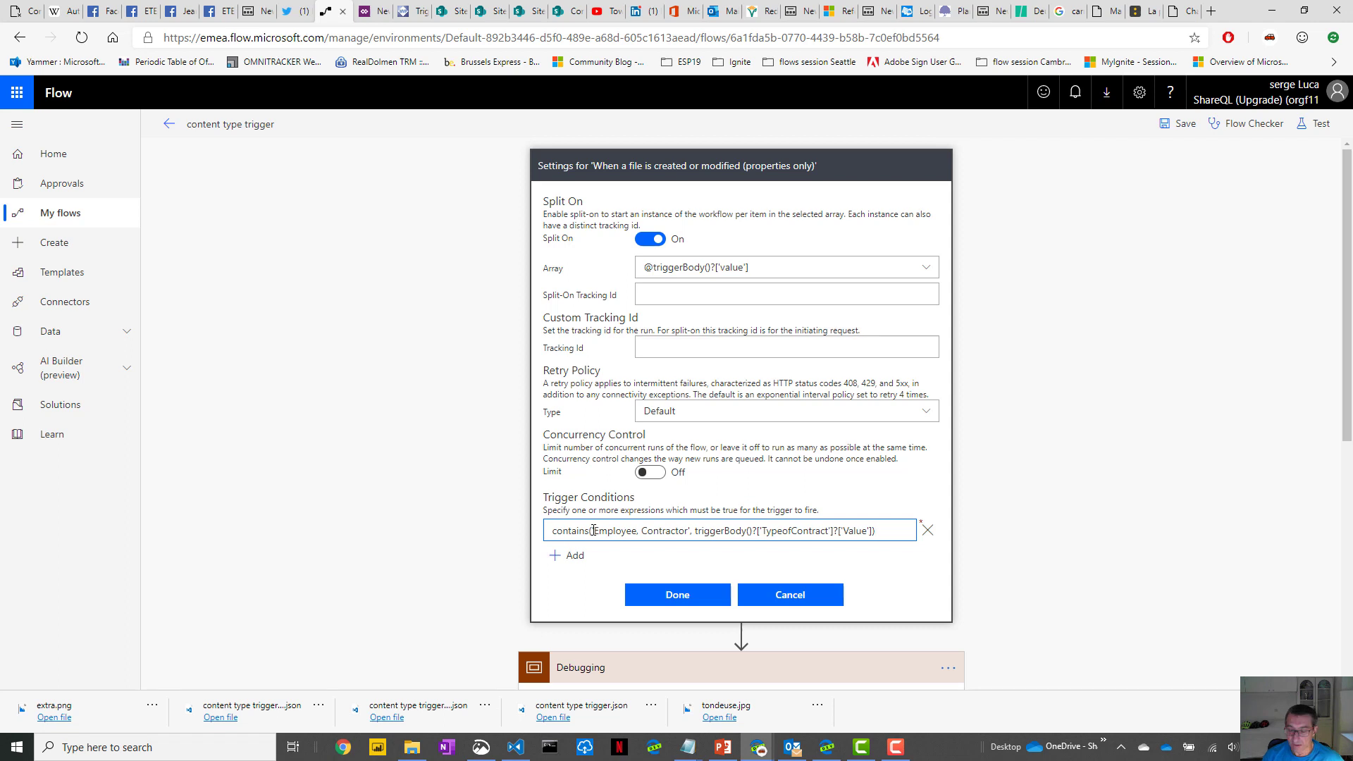
key("Home")
type("@")
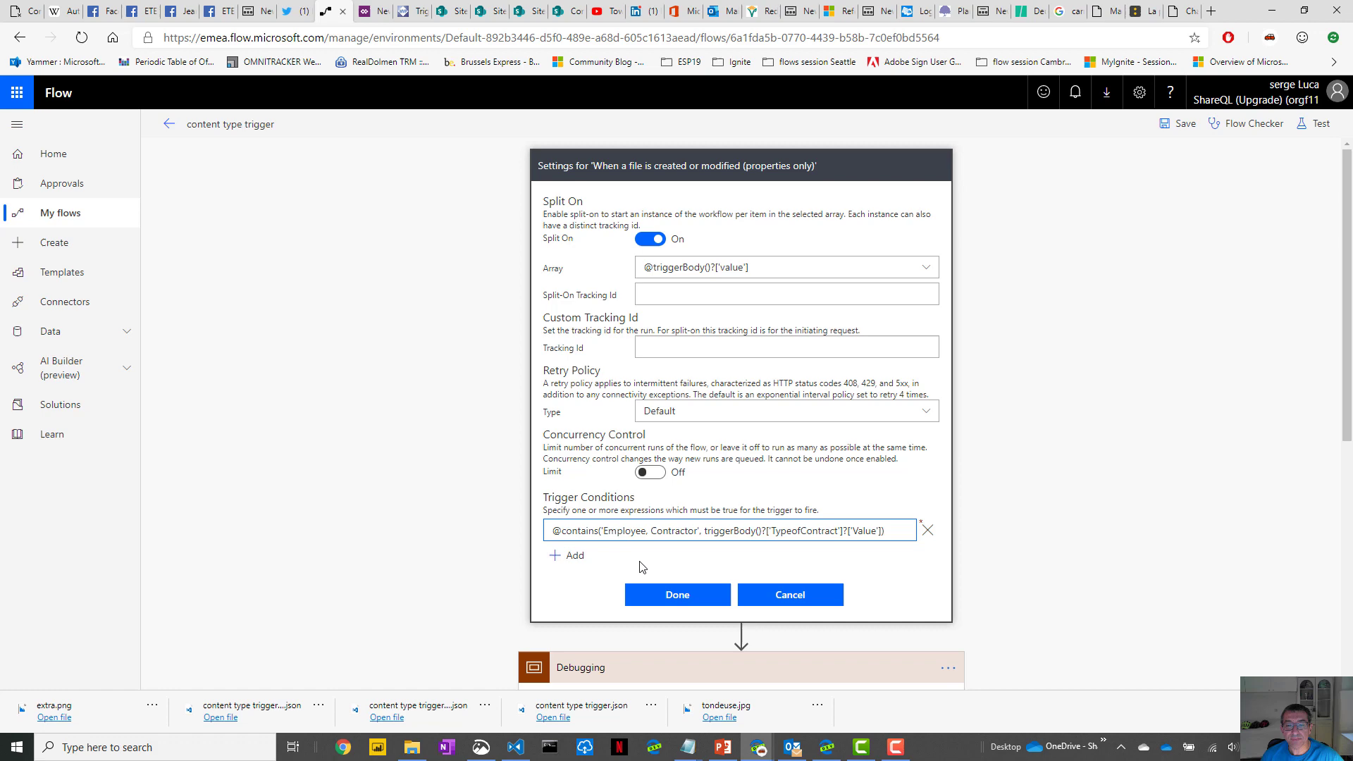
left_click(575, 556)
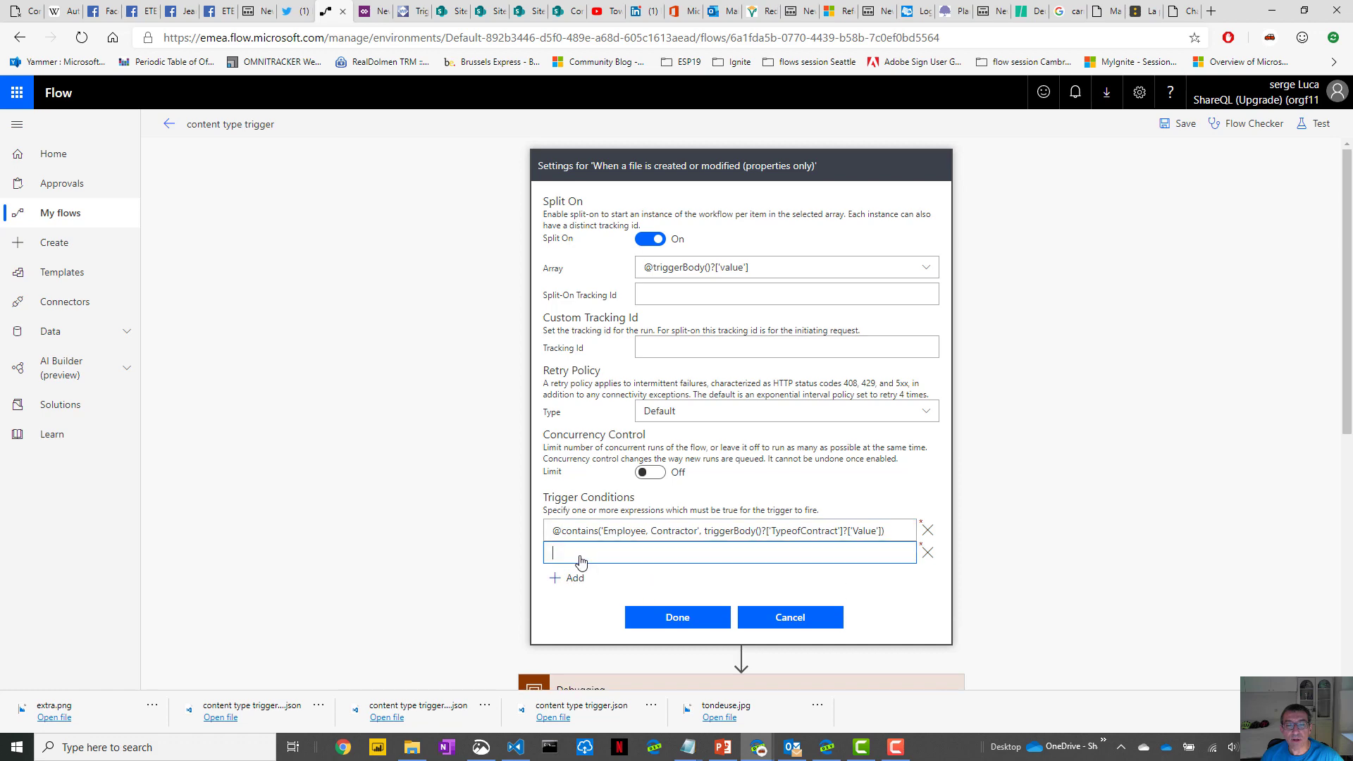
scroll(676, 634, "down", 3)
left_click(687, 655)
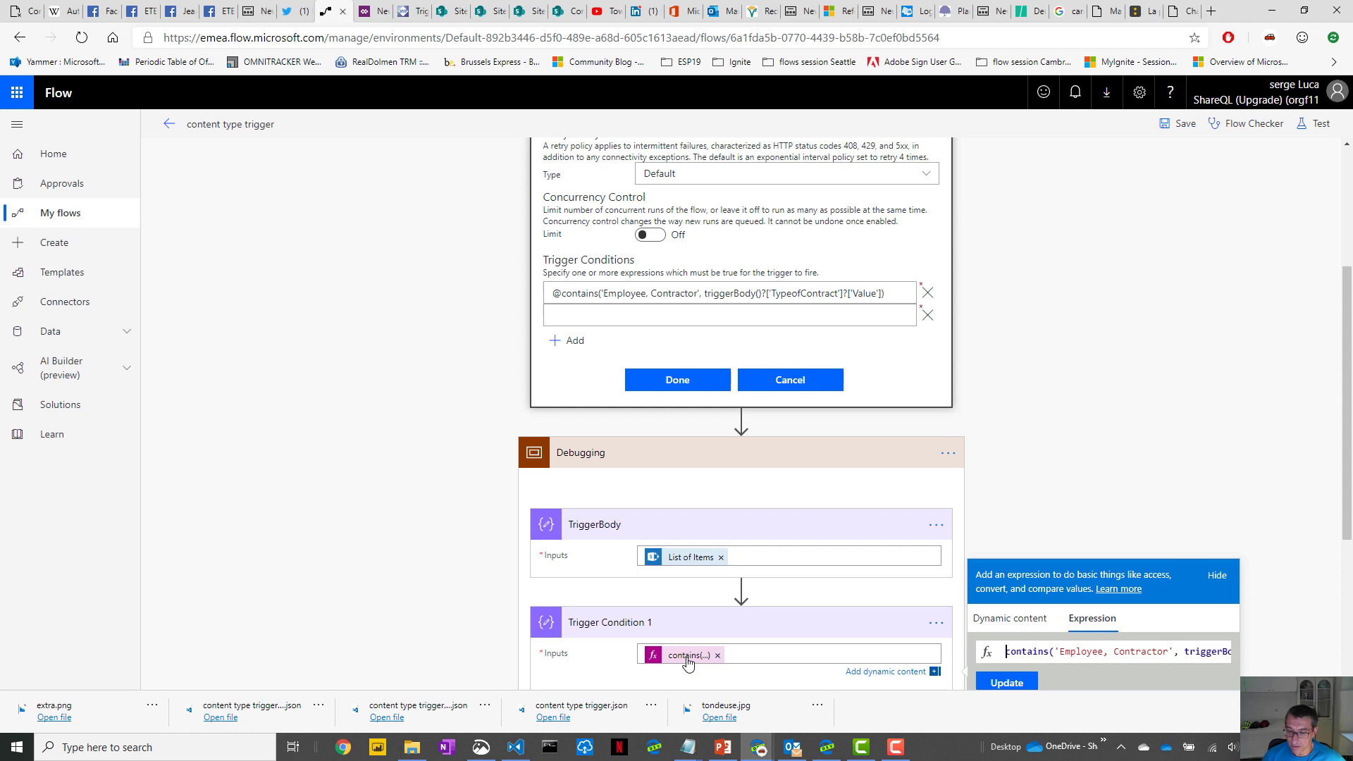
key("ctrl+a")
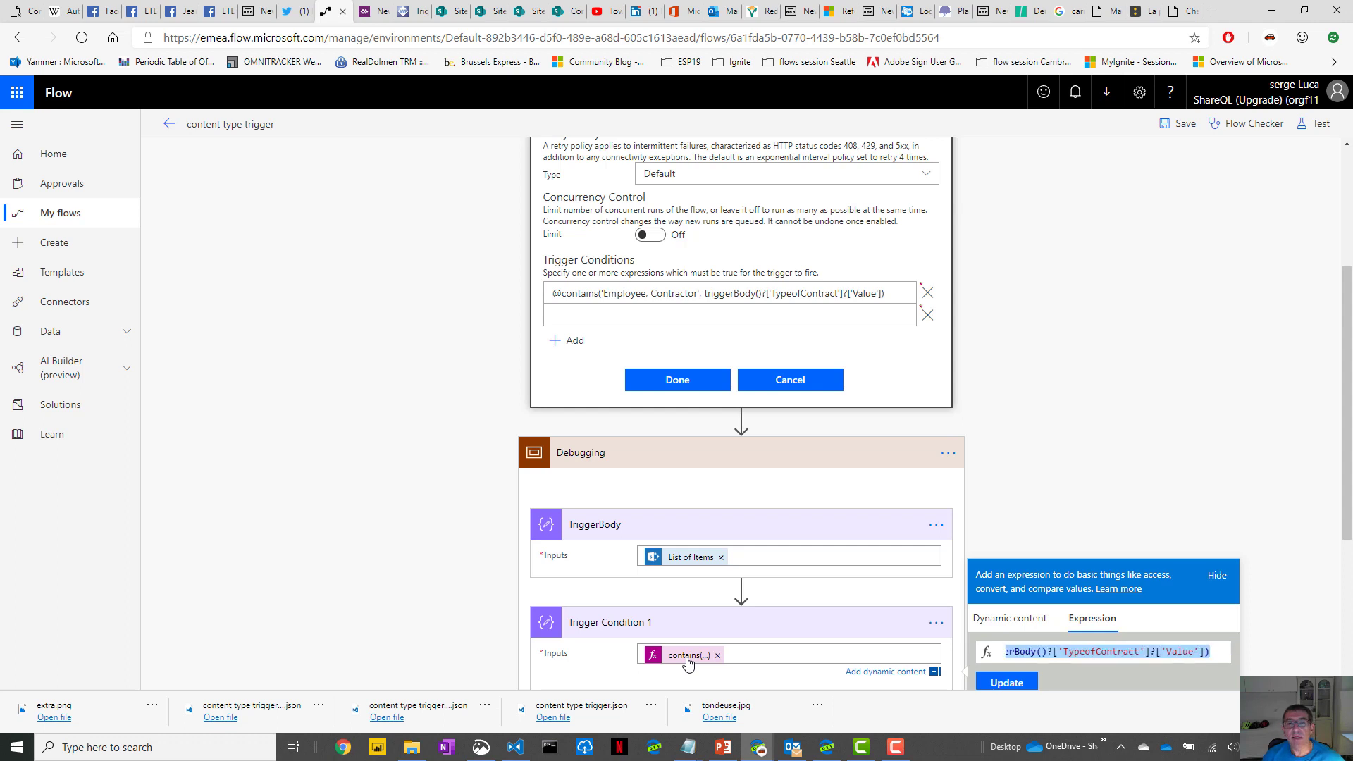
left_click(597, 308)
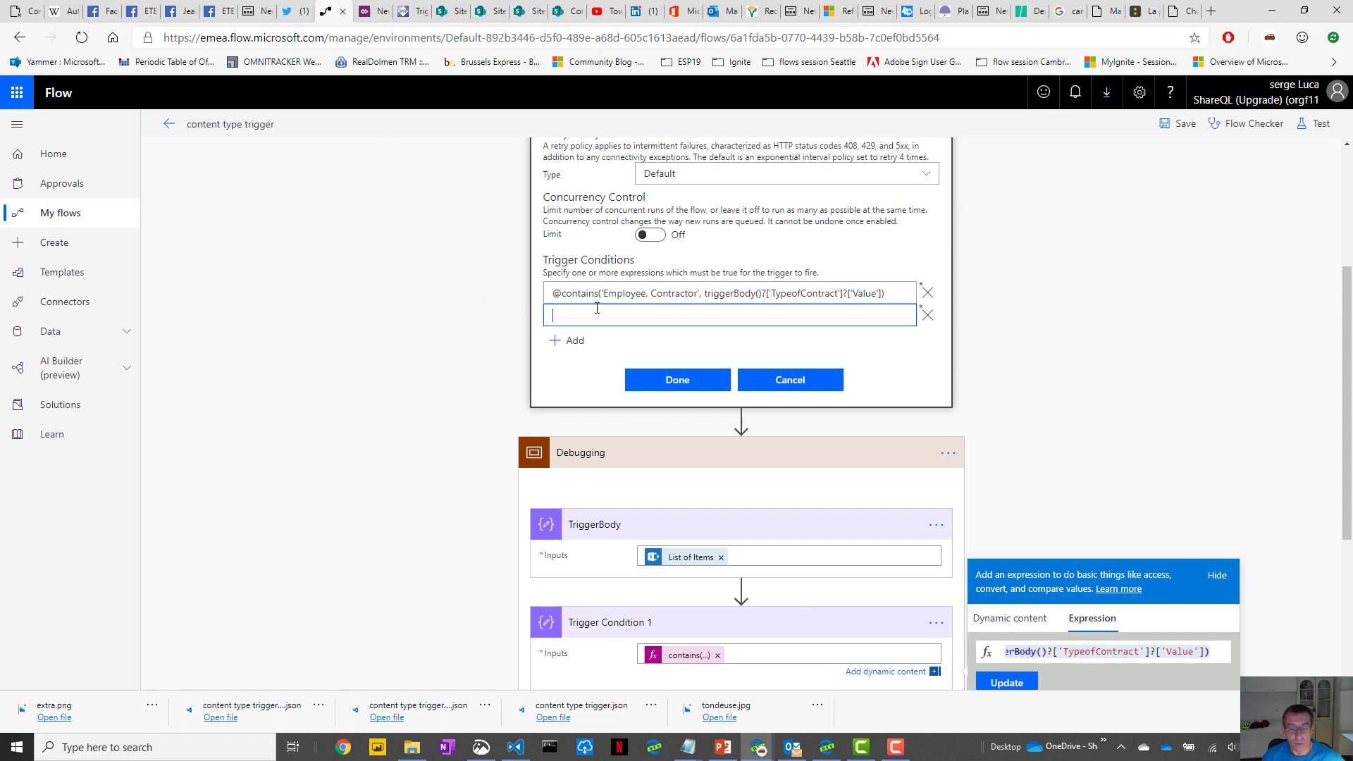
key("ctrl+v")
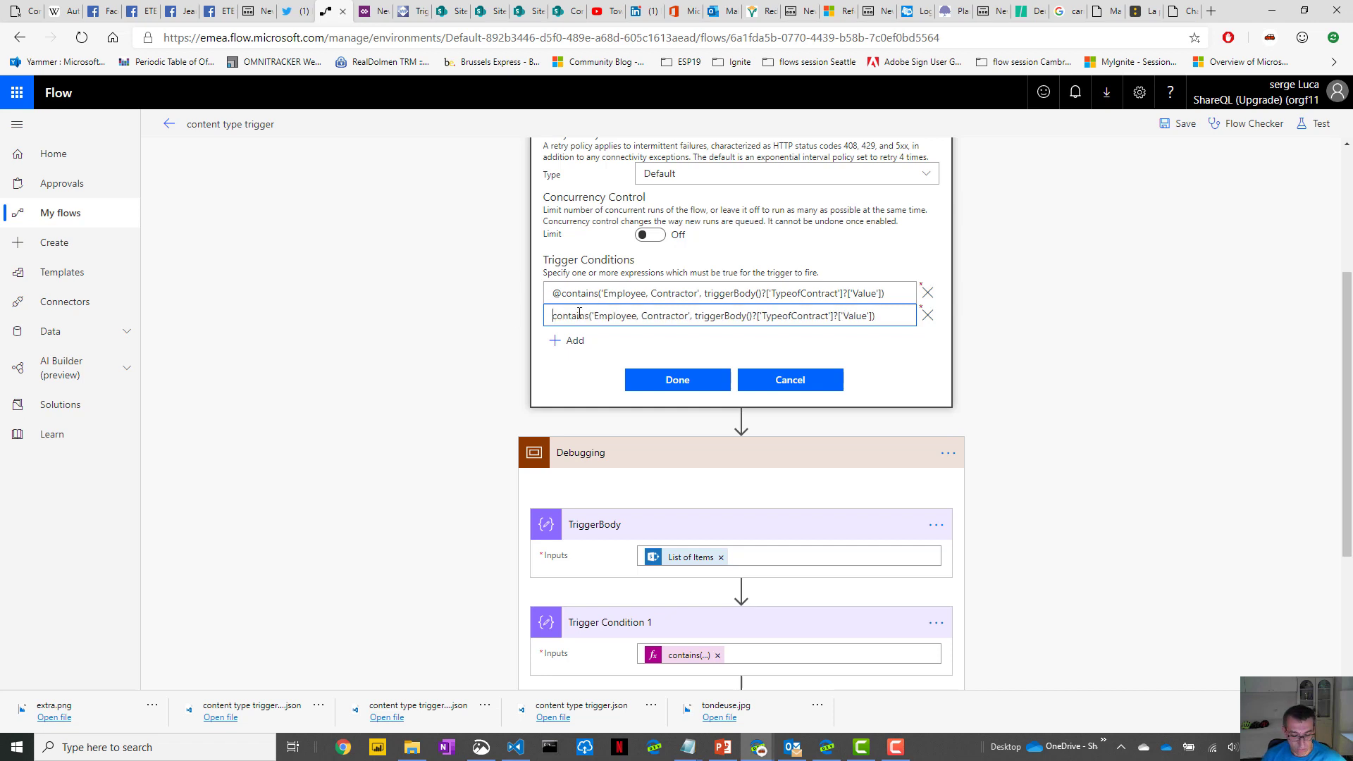
type("@")
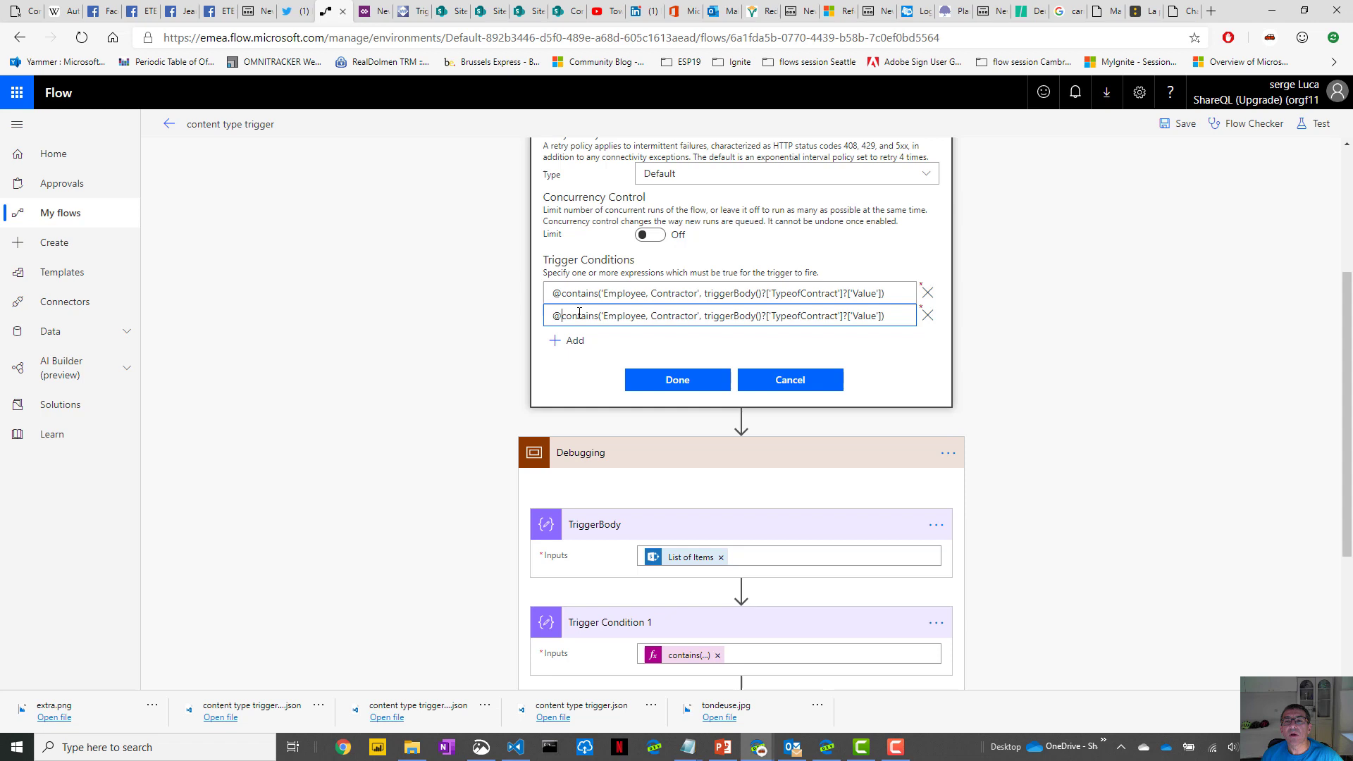
left_click(690, 386)
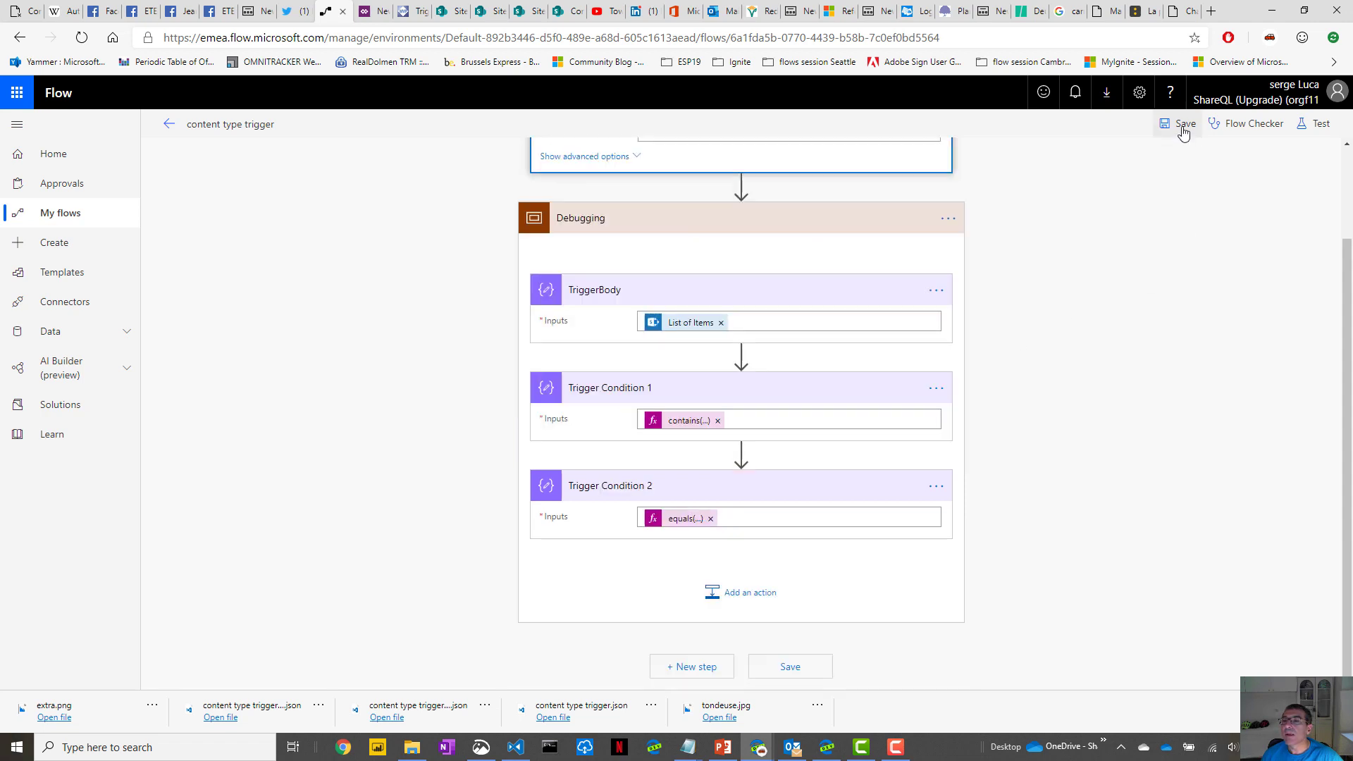
left_click(1182, 128)
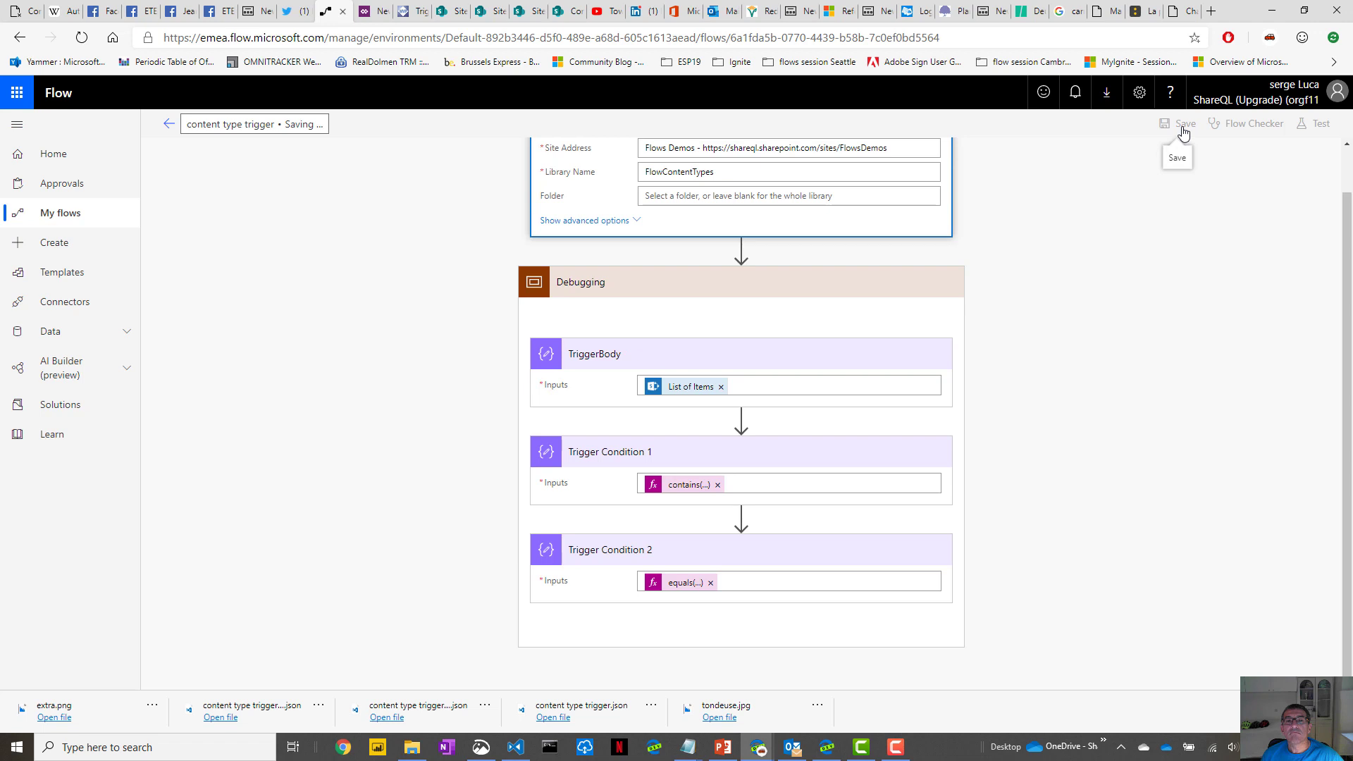
In the FlowContentTypes library, set Document.docx's TypeofContract to Employee in its details pane
left_click(568, 13)
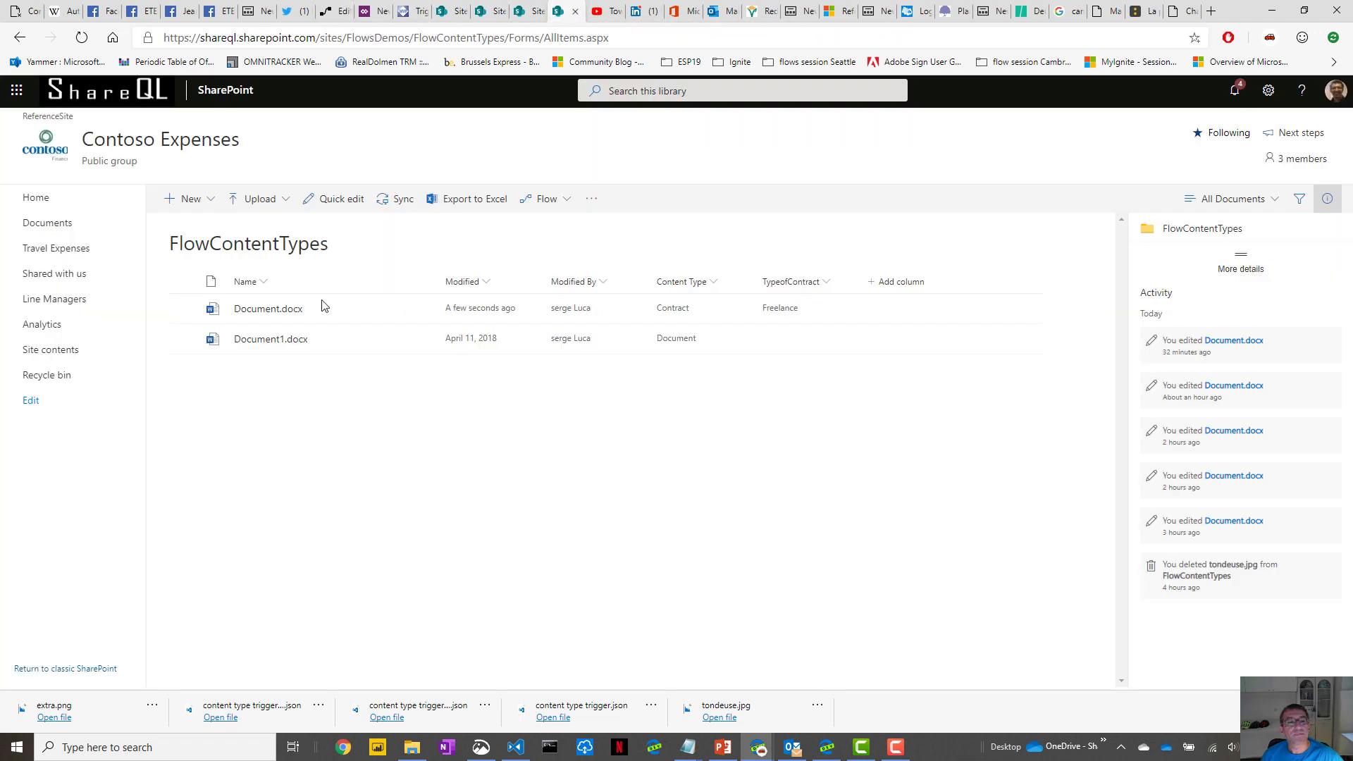
left_click(424, 318)
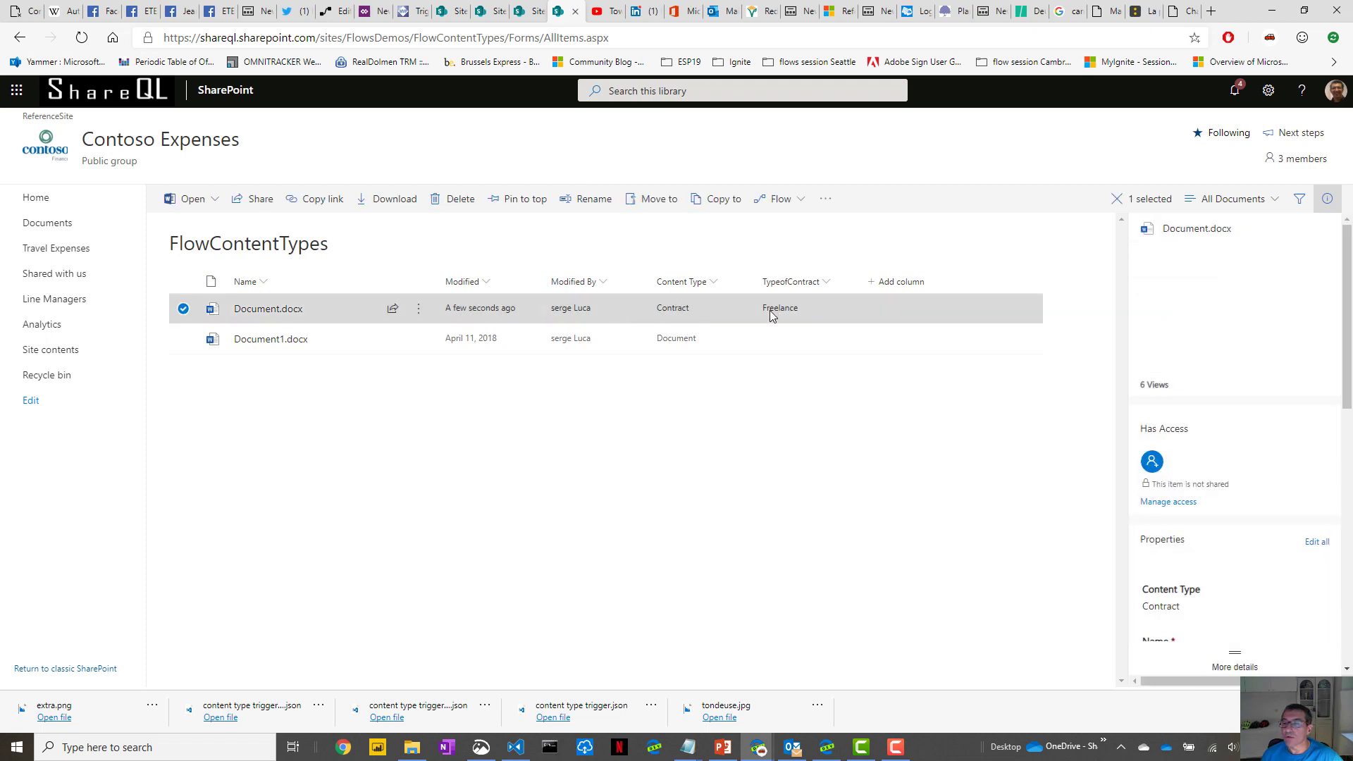
left_click_drag(1346, 290, 1345, 413)
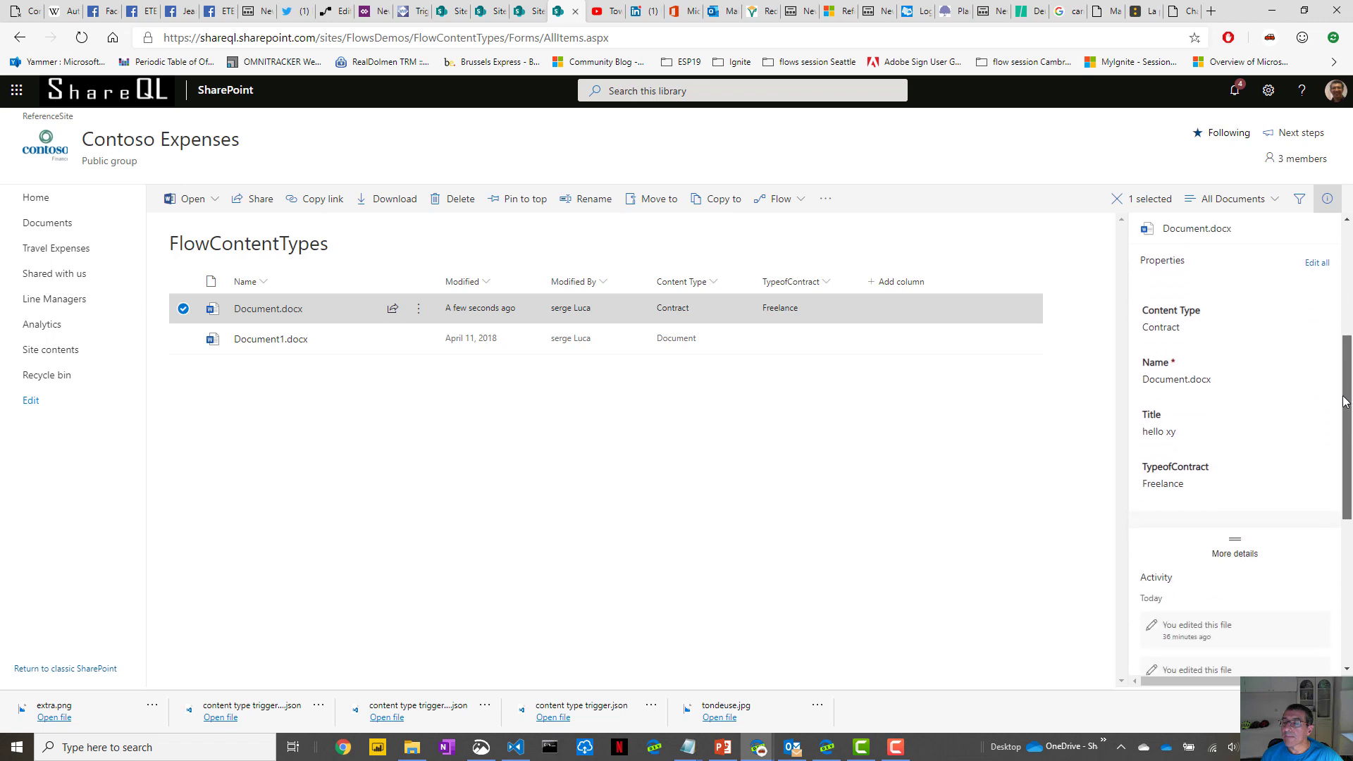
left_click(1194, 487)
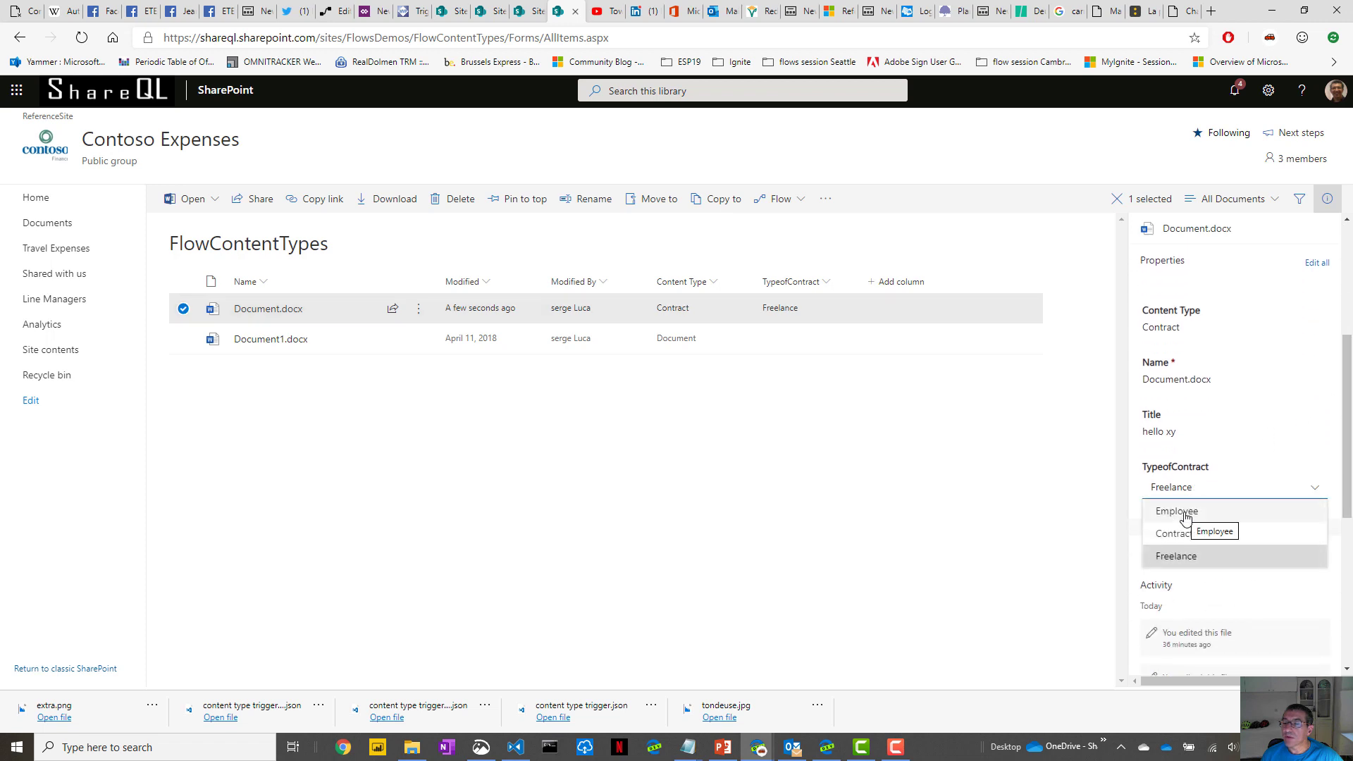
left_click(1185, 514)
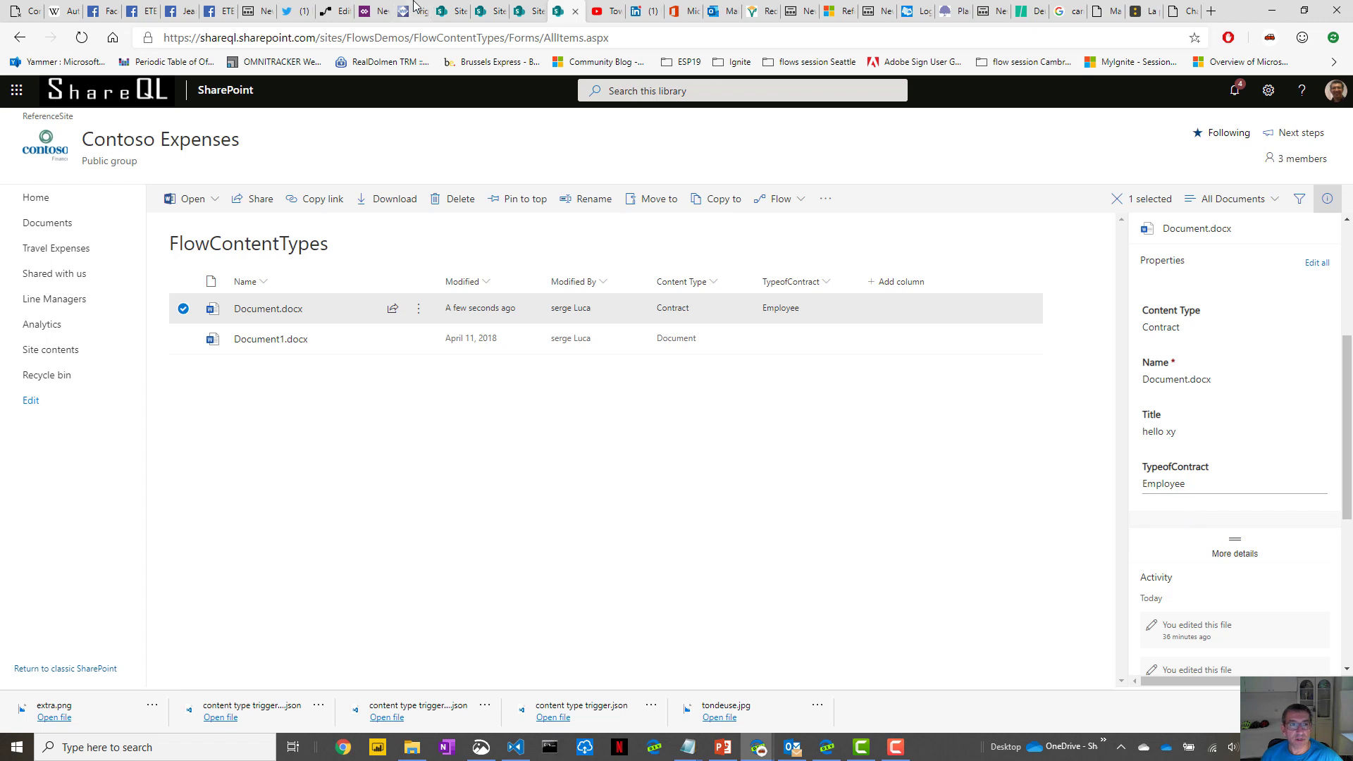
Save the flow, leave the editor, and open content type trigger's details from My flows
left_click(324, 12)
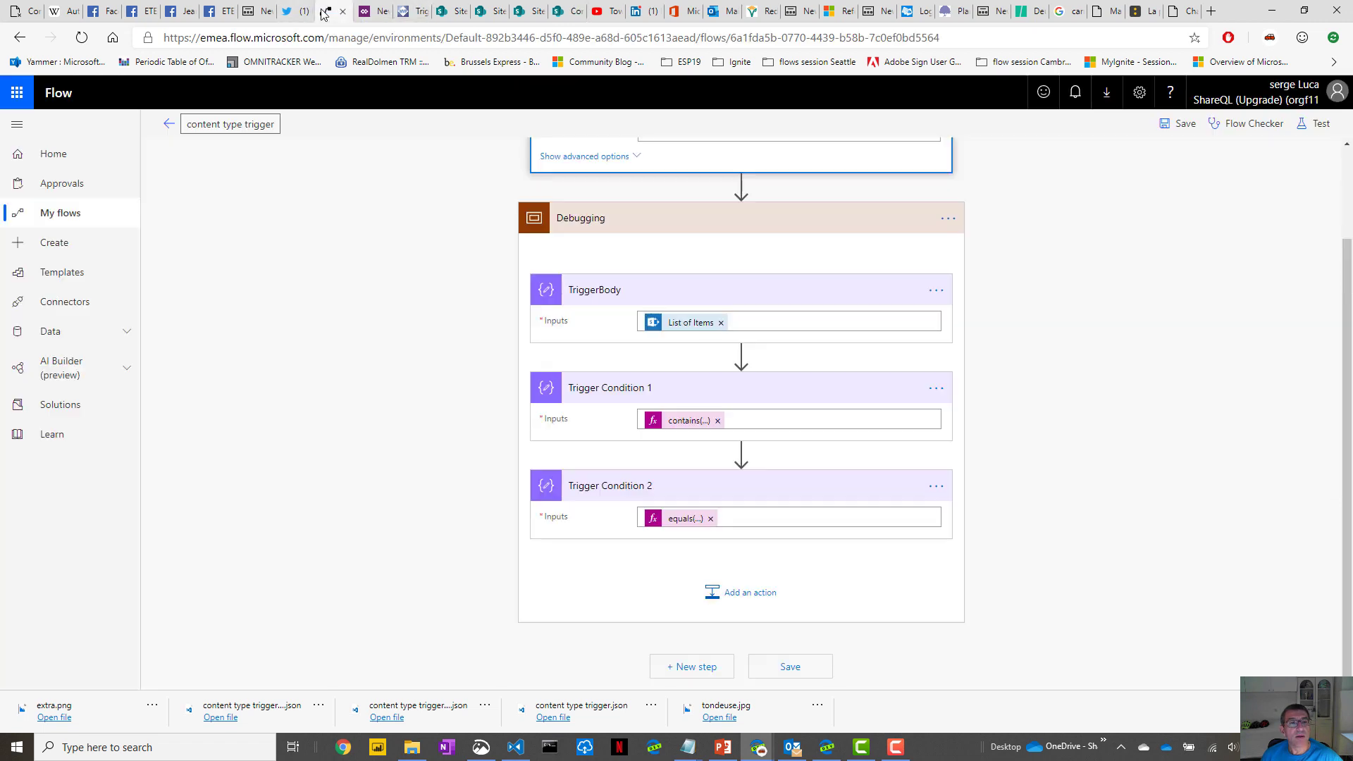
left_click(1178, 123)
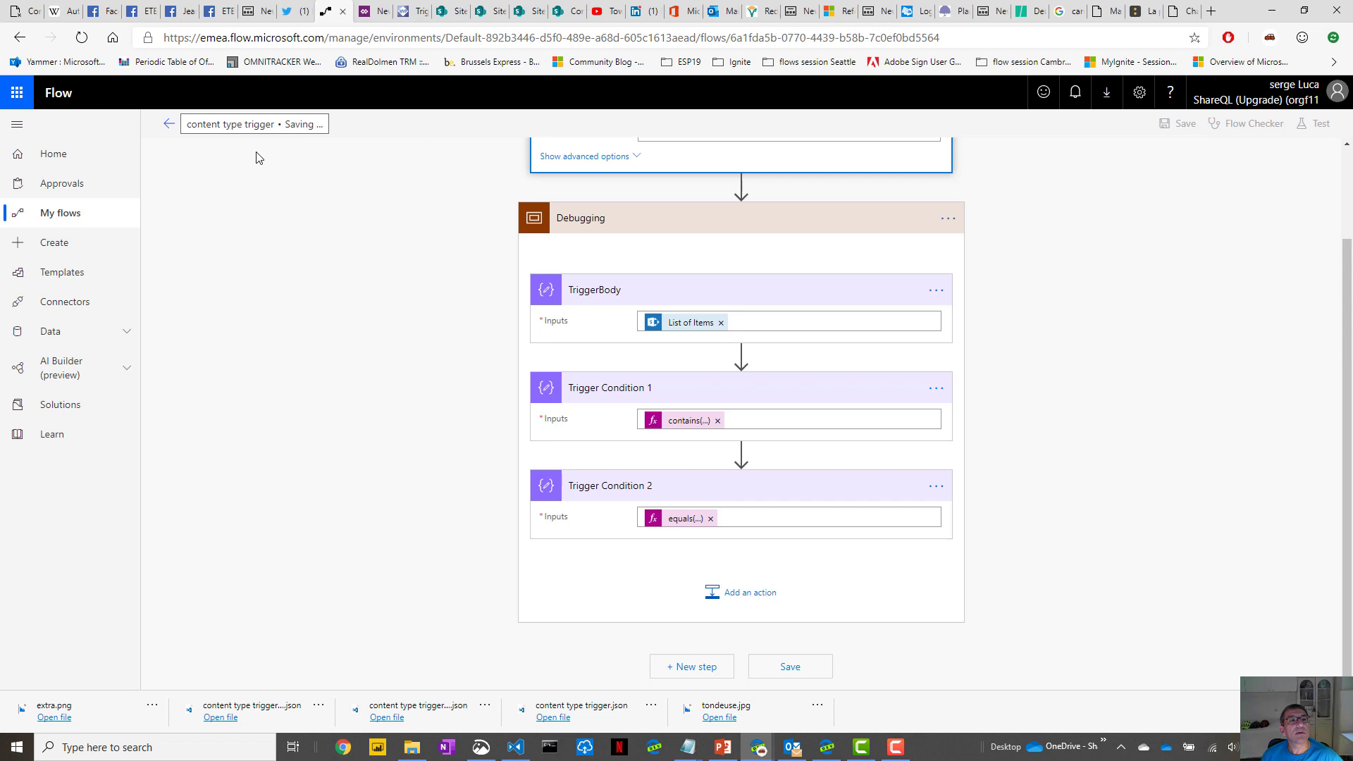
left_click(170, 126)
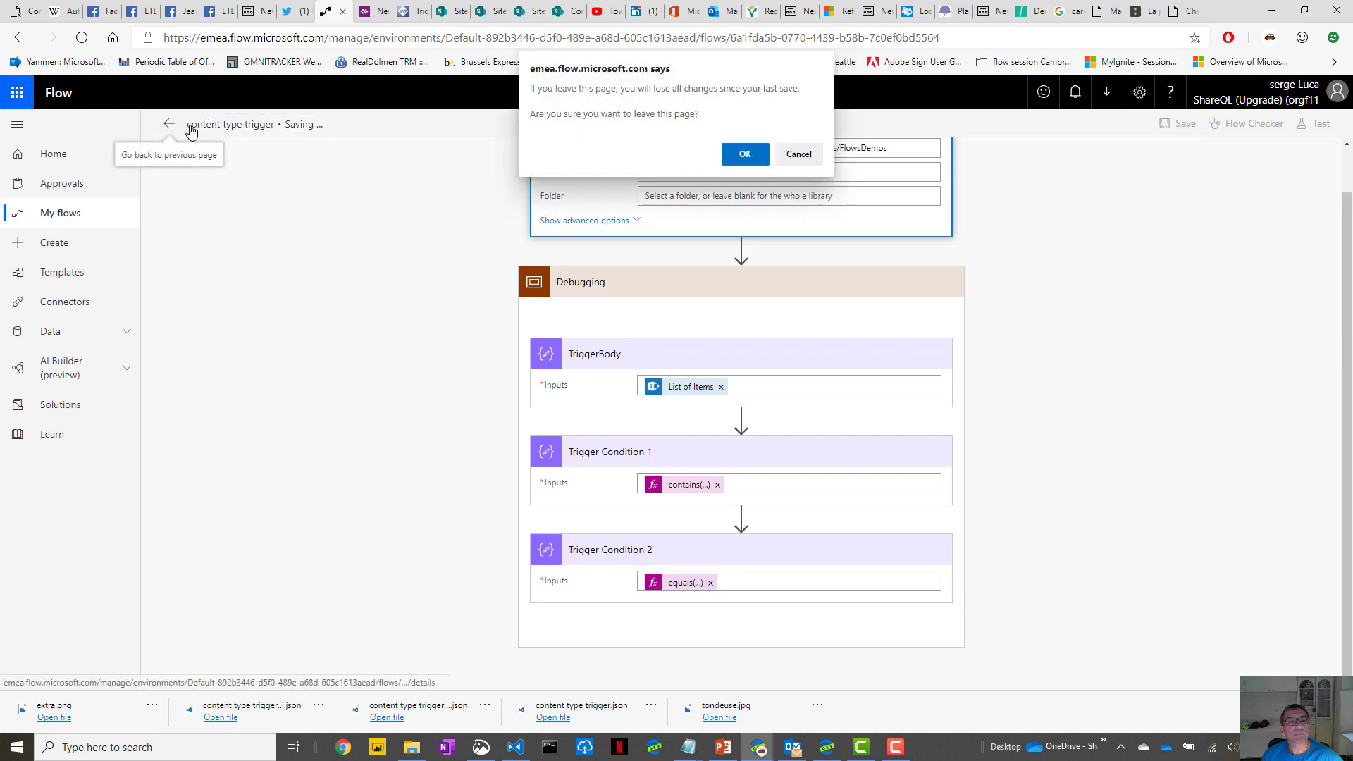
left_click(745, 153)
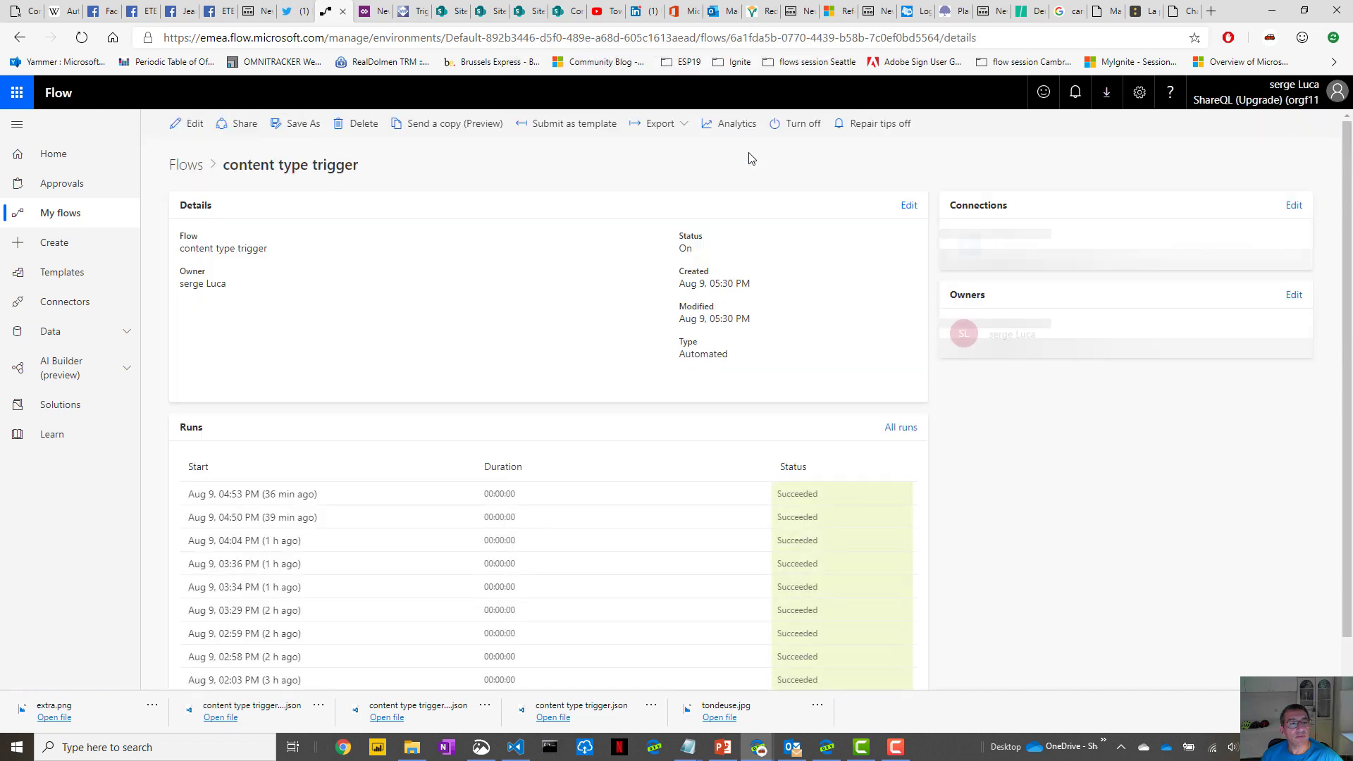
left_click(83, 39)
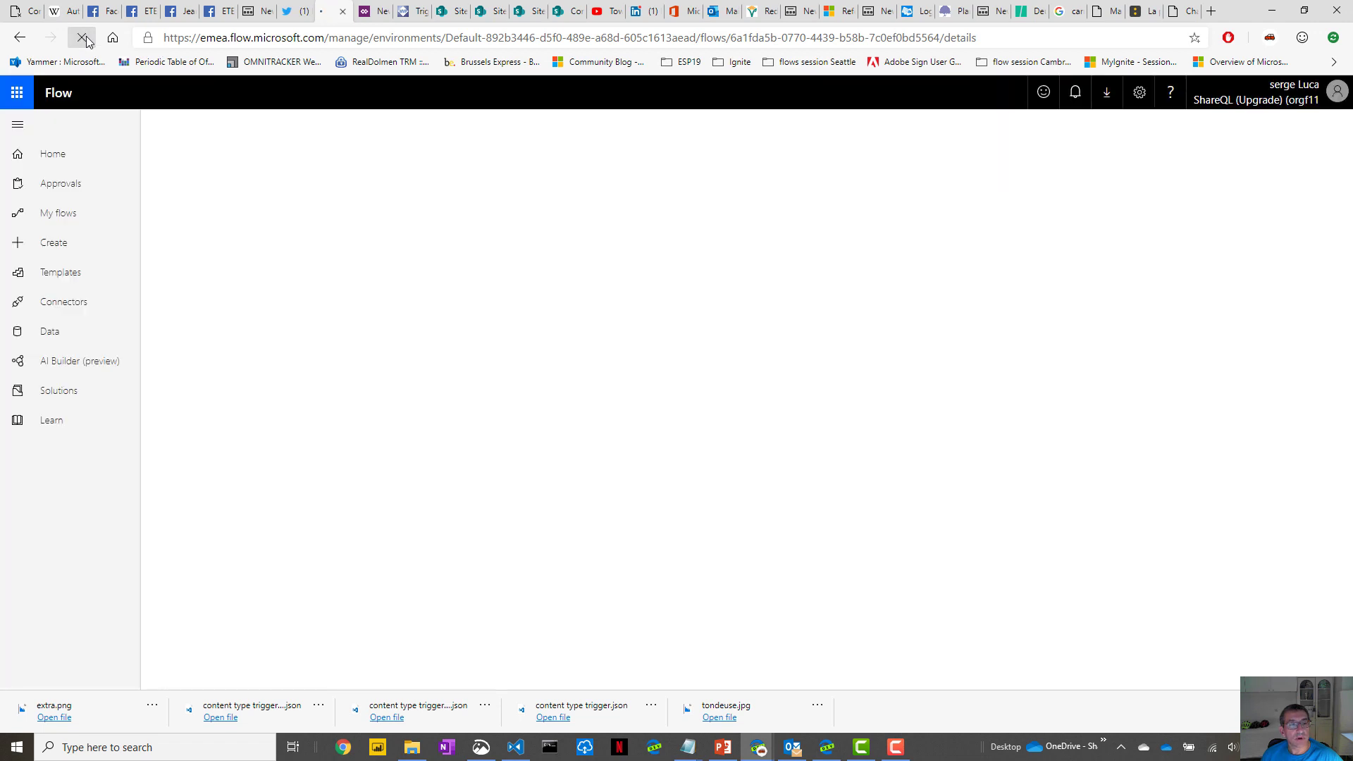
left_click(60, 221)
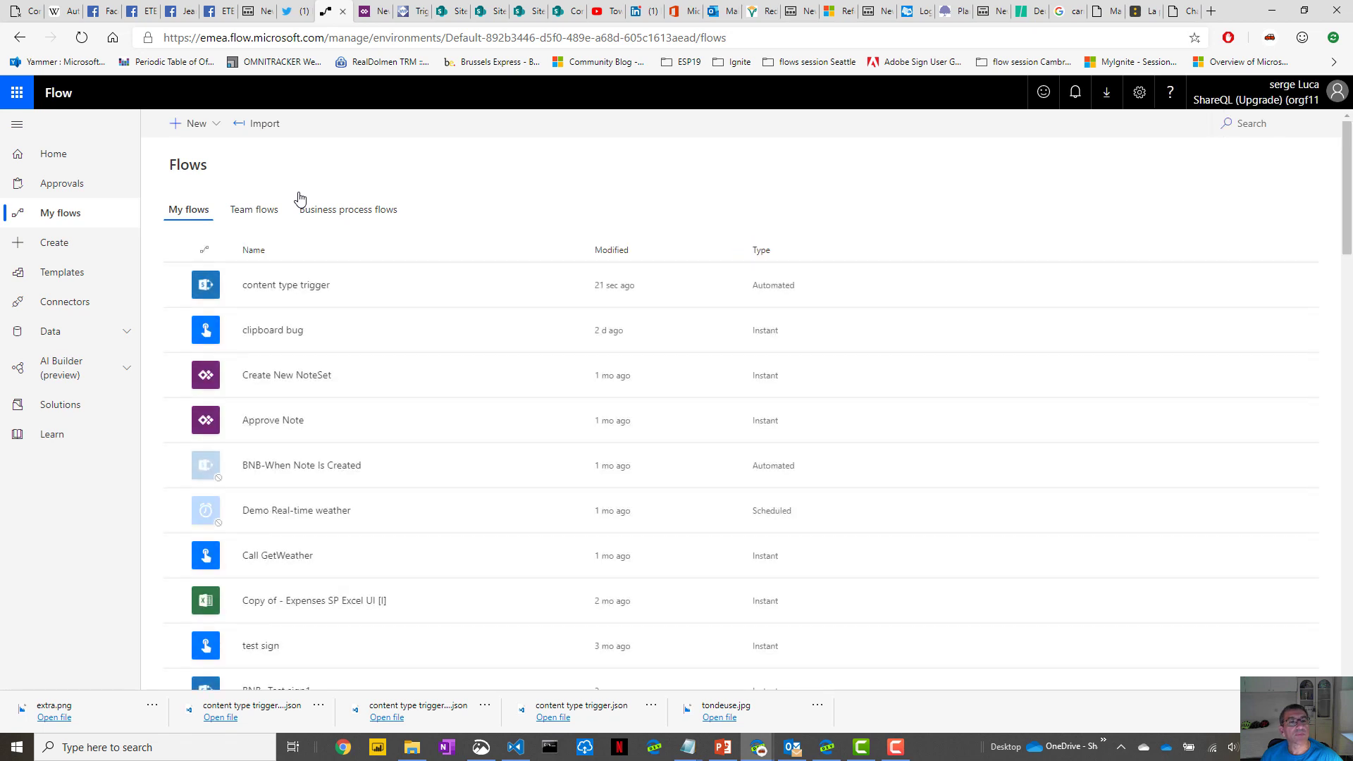
left_click(320, 283)
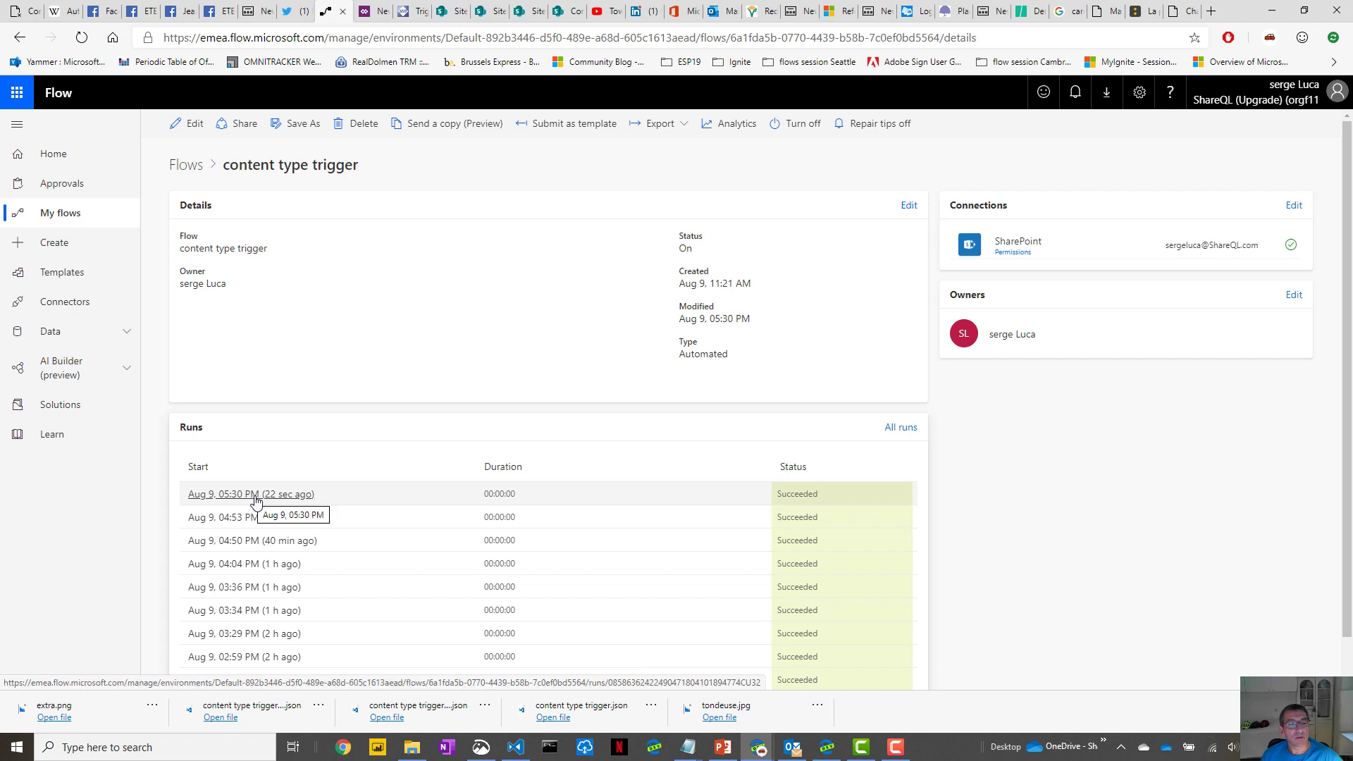
Open the 05:30 PM run and inspect both trigger conditions' inputs and outputs inside Debugging
left_click(255, 497)
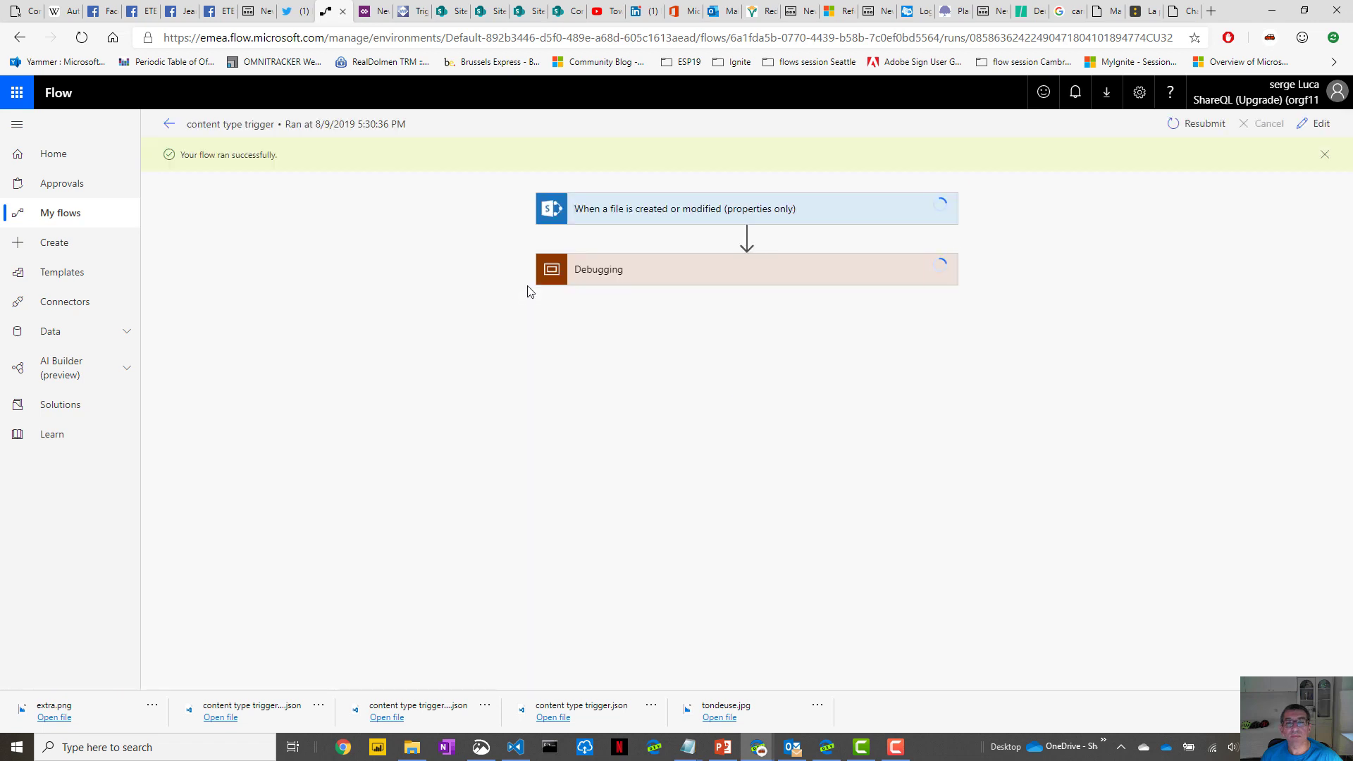
left_click(598, 273)
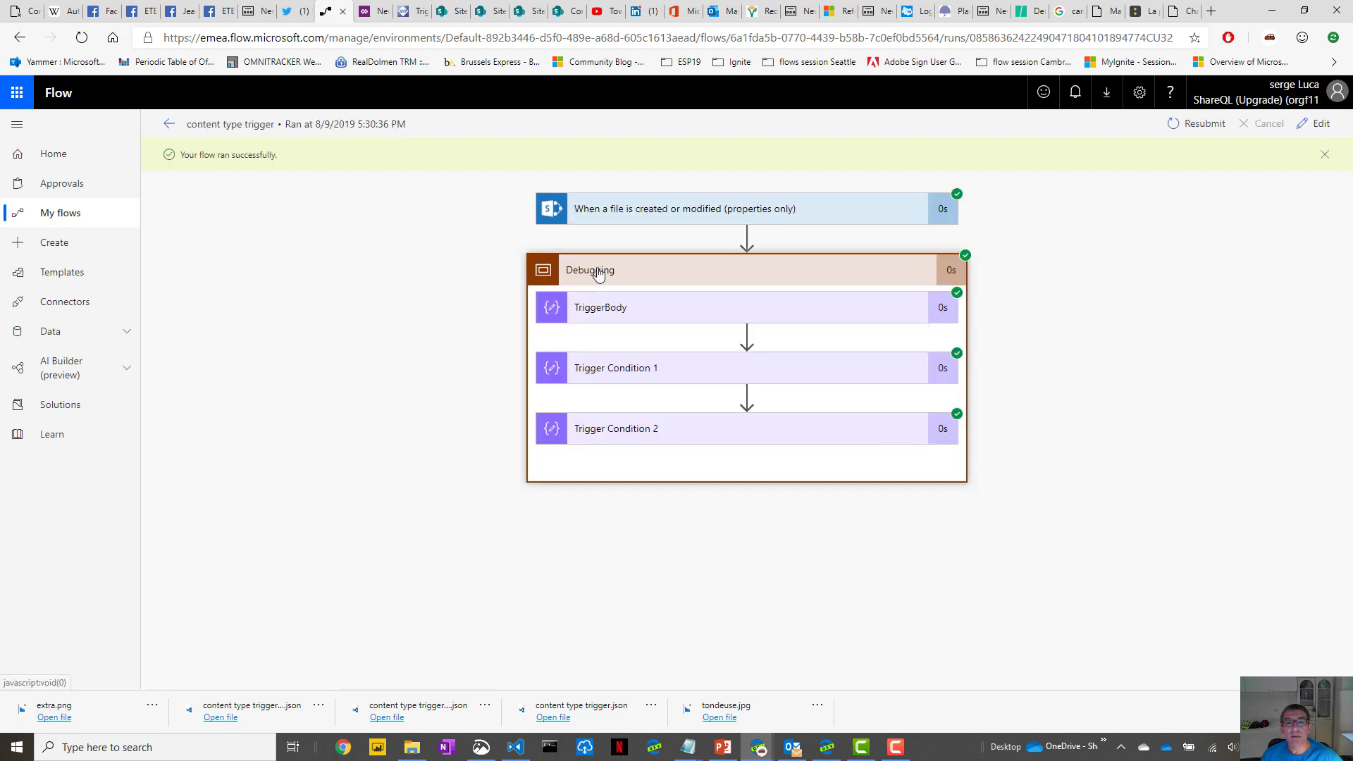
left_click(605, 376)
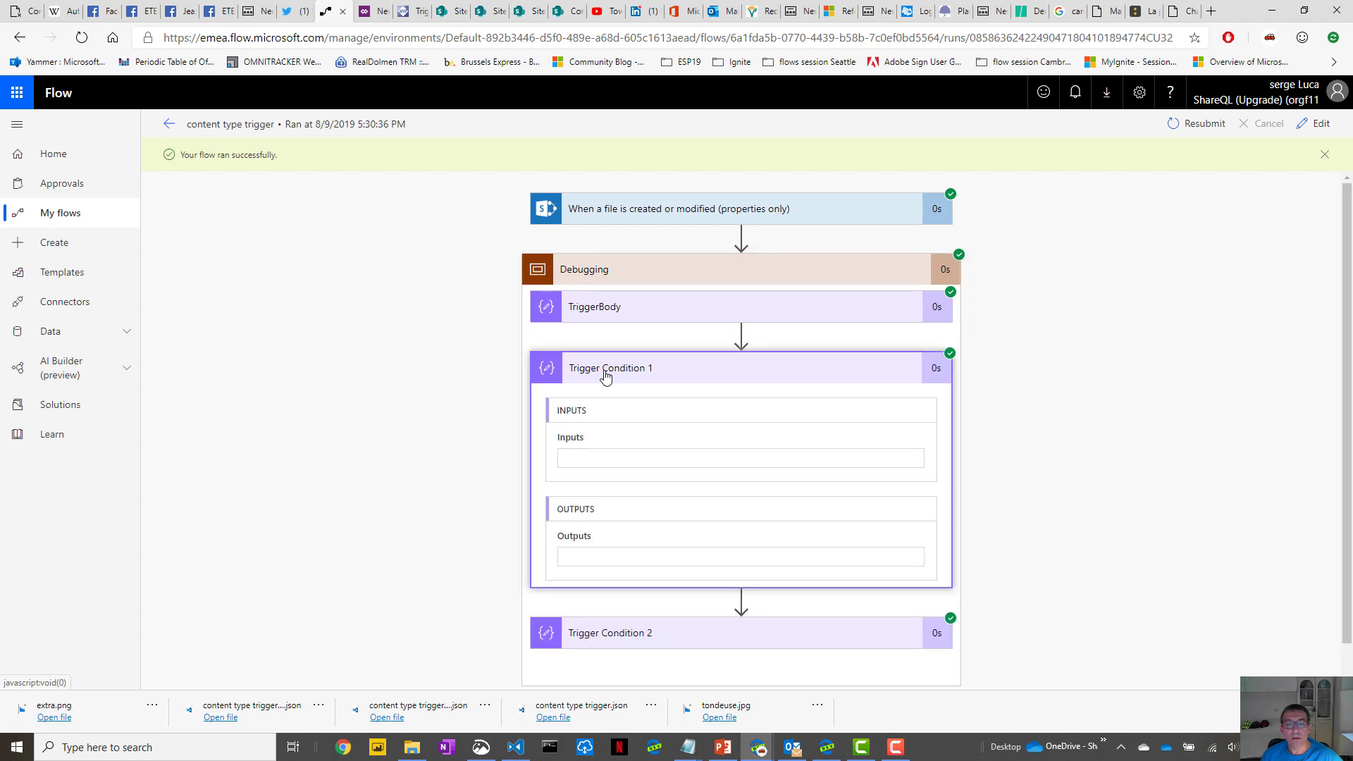
left_click(605, 372)
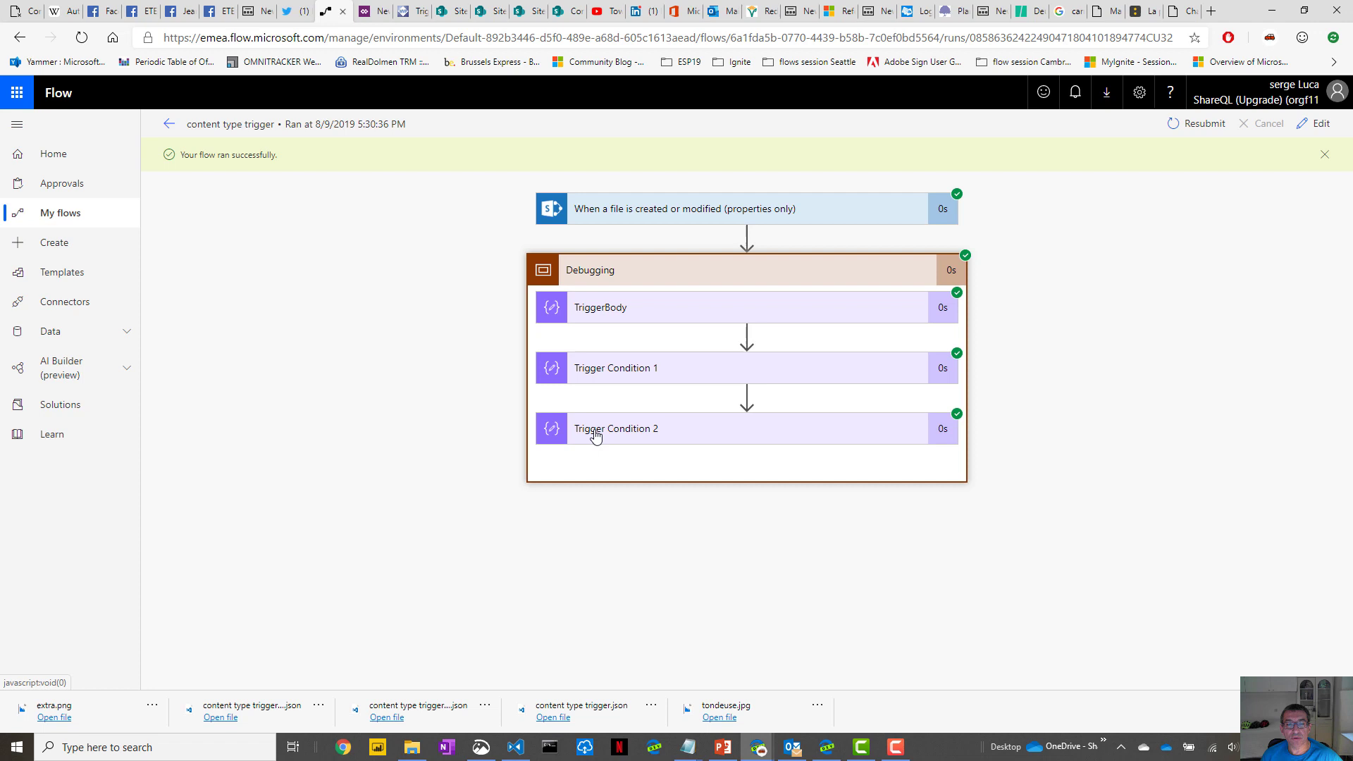
left_click(596, 435)
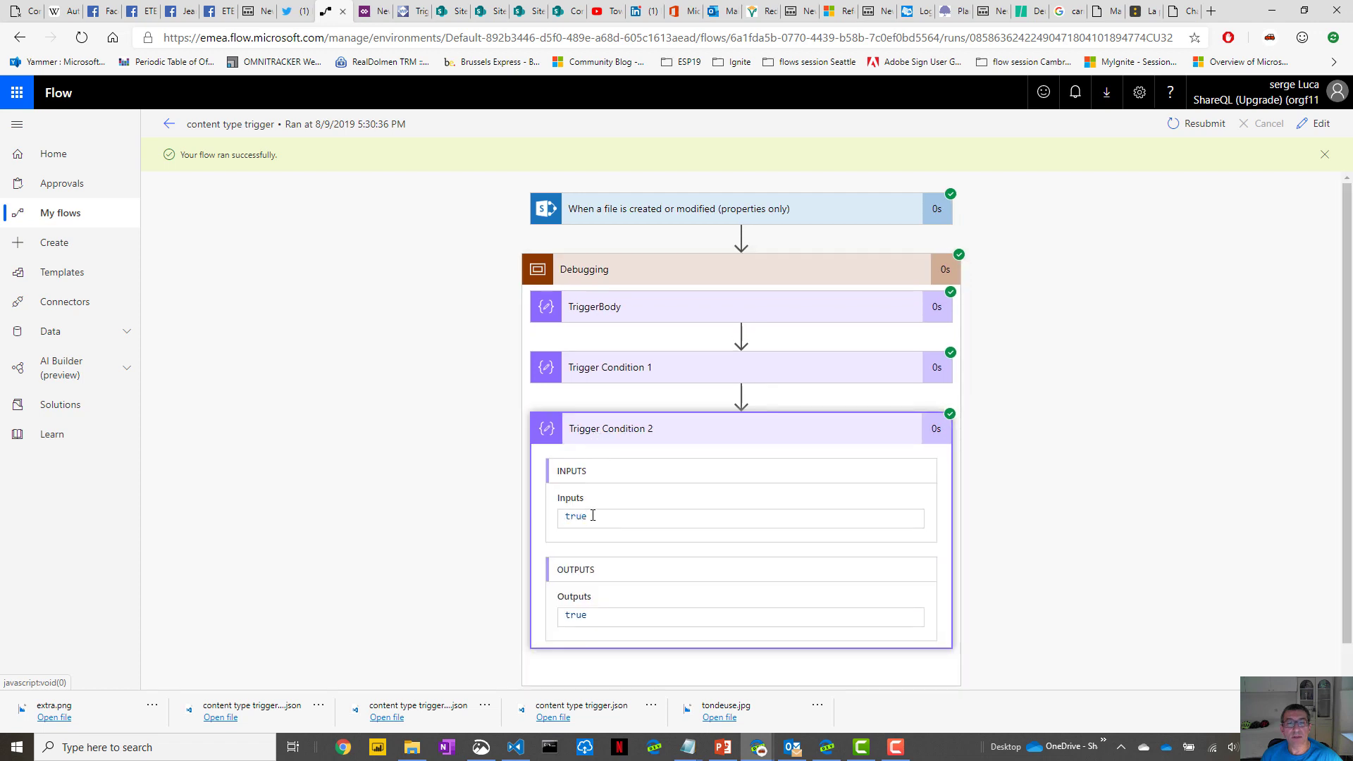
left_click(627, 436)
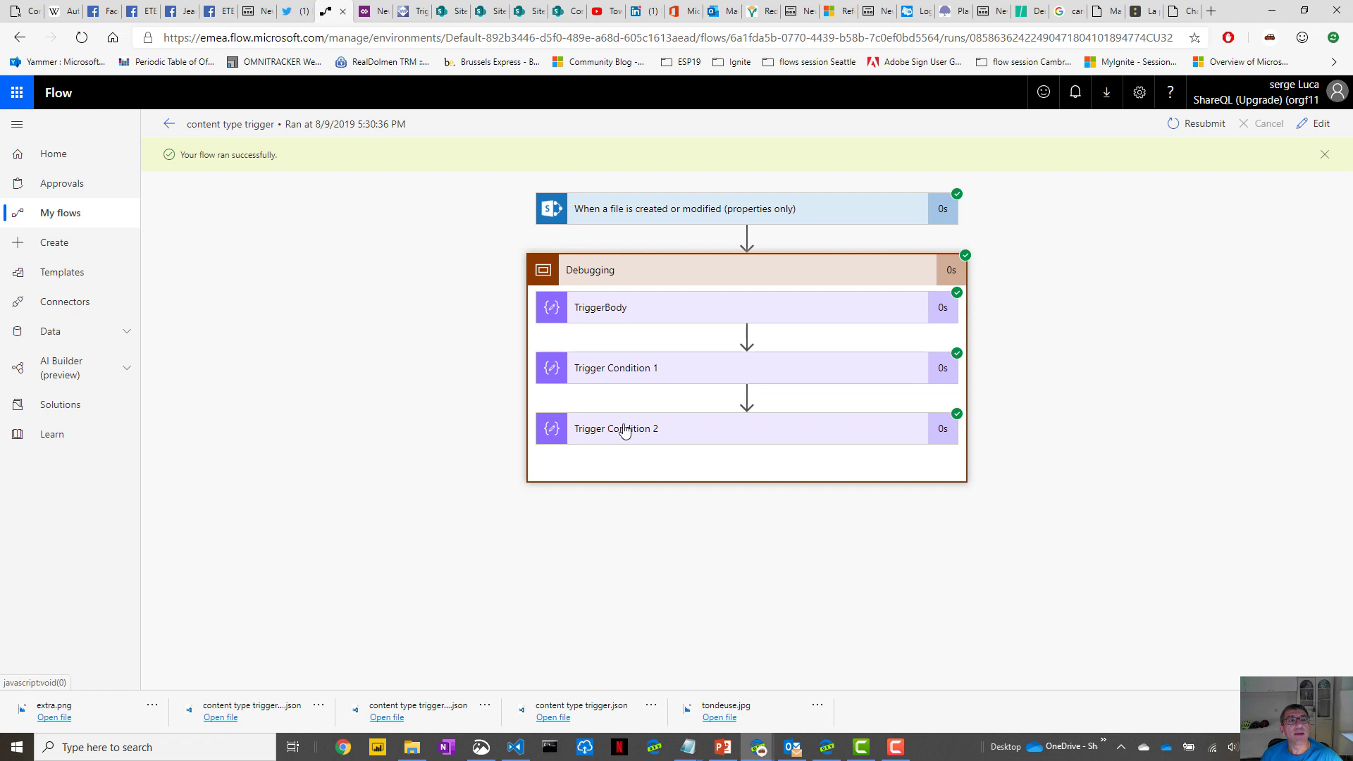
left_click(567, 11)
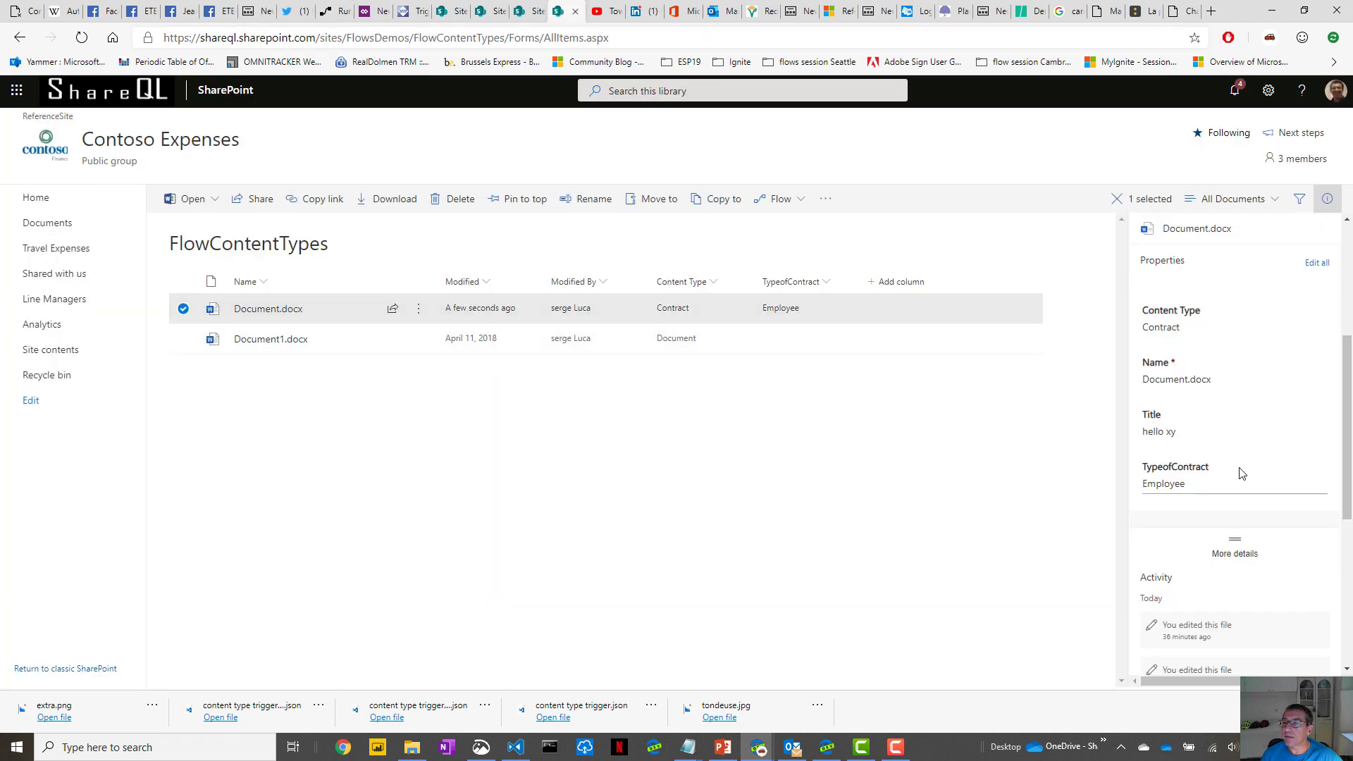
Change Document.docx's TypeofContract back to Freelance, then return to the flow's details page
left_click(1213, 487)
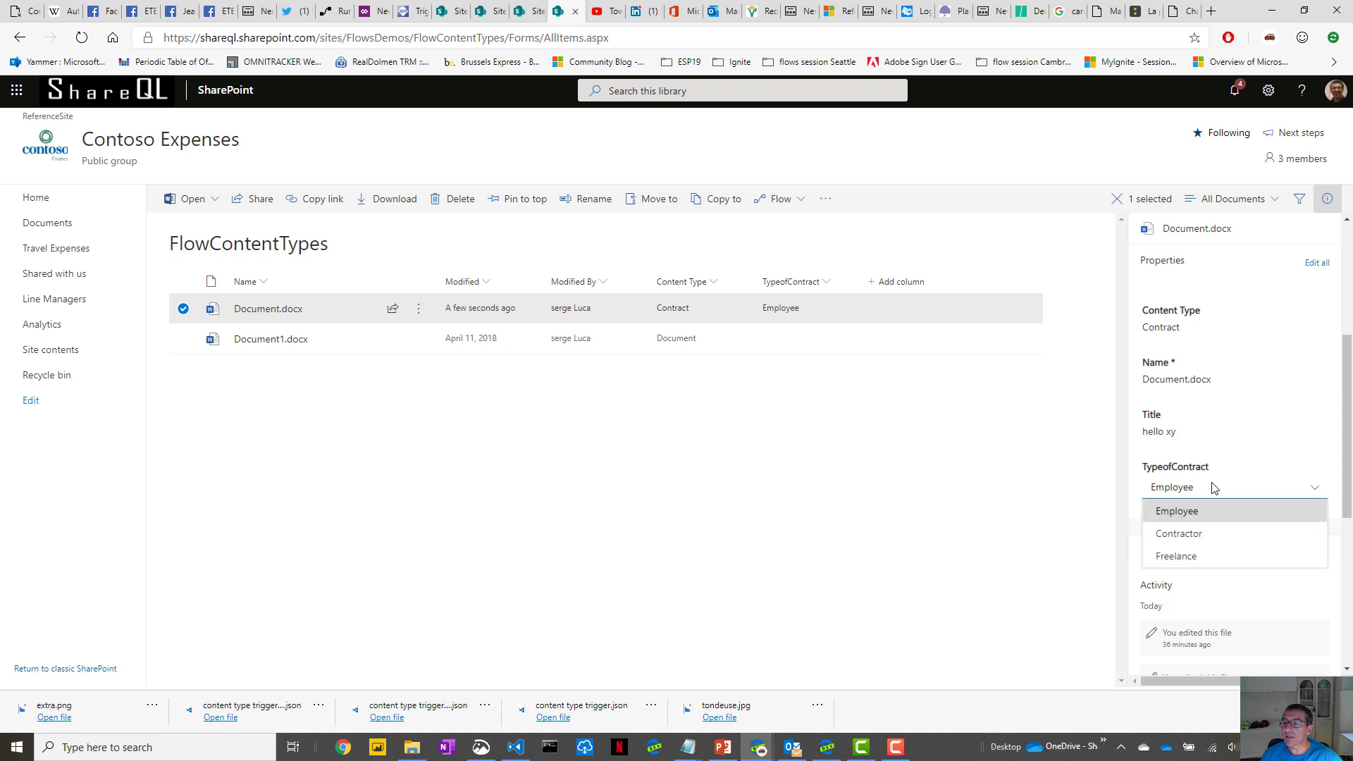
left_click(1183, 556)
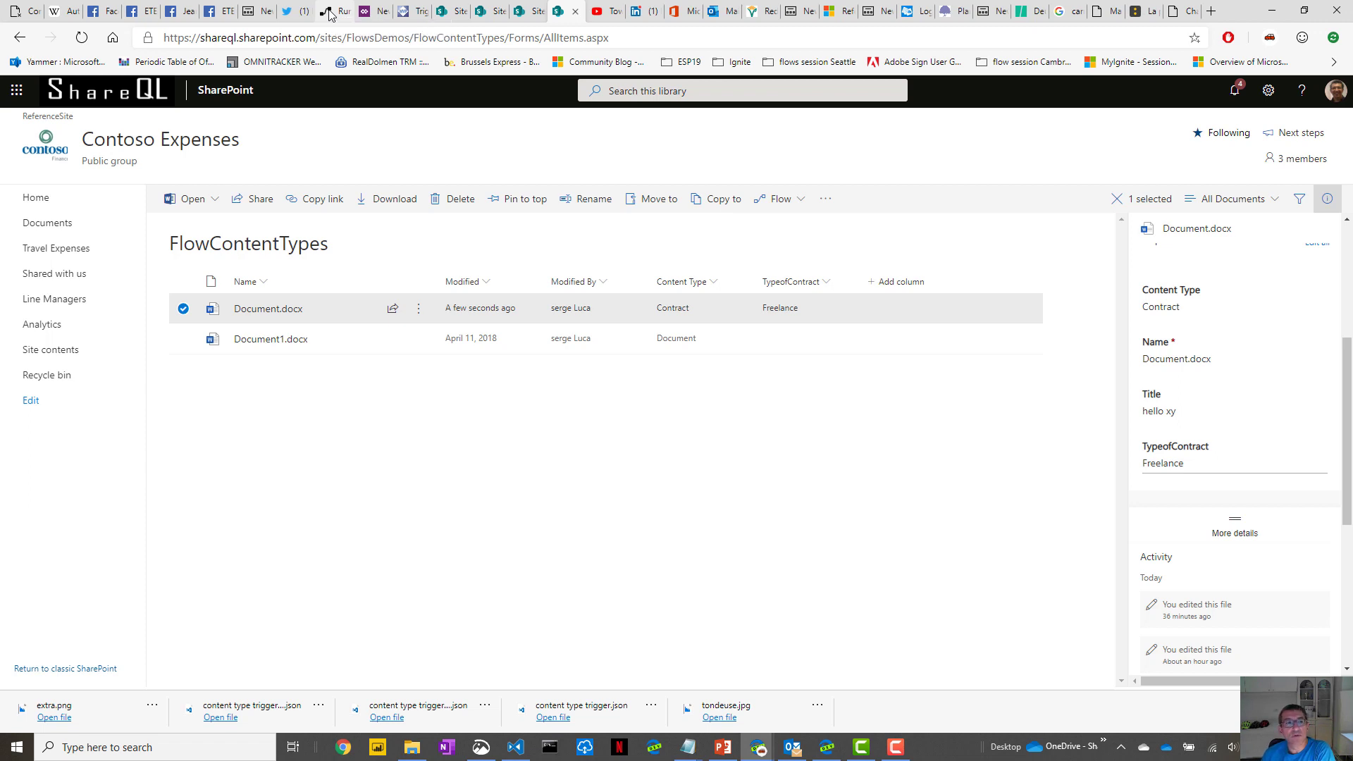
left_click(329, 12)
left_click(170, 126)
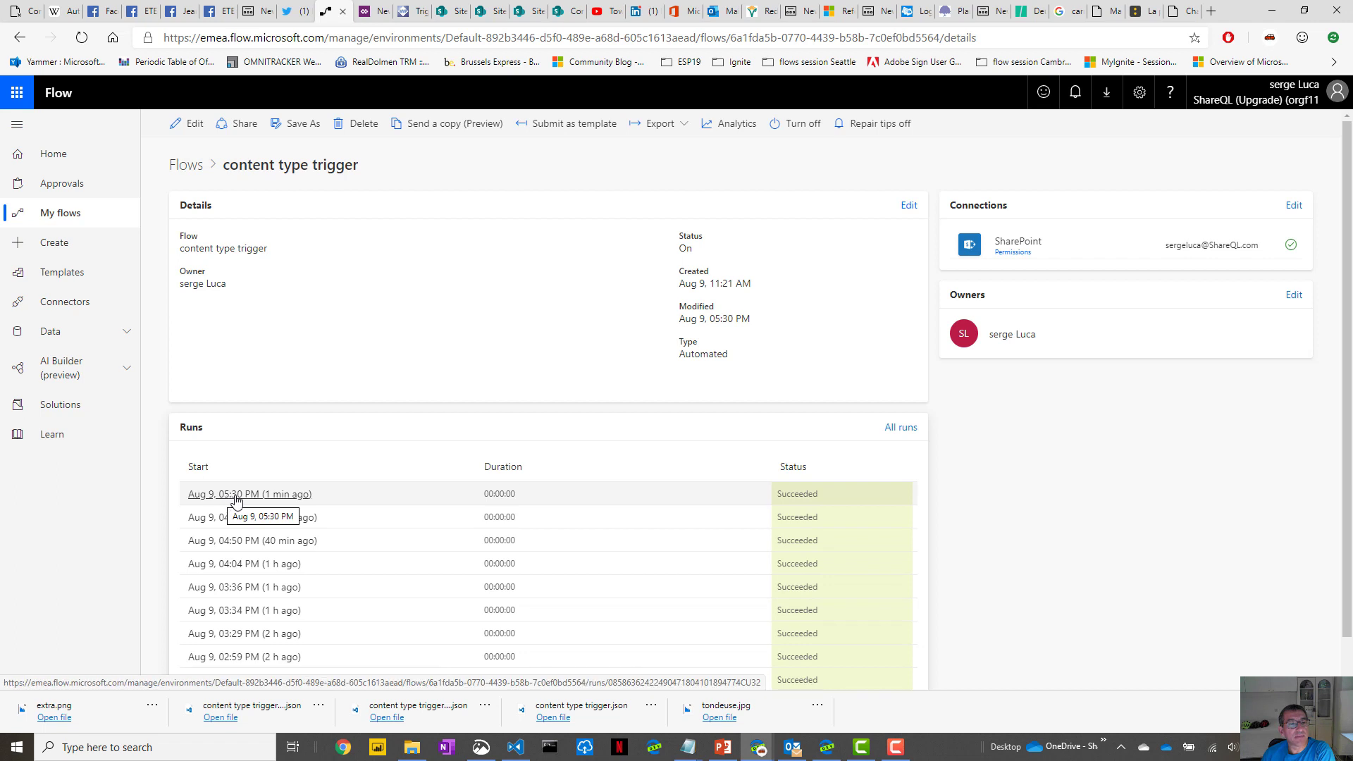
Reload the content type trigger details page and open All runs
left_click(79, 39)
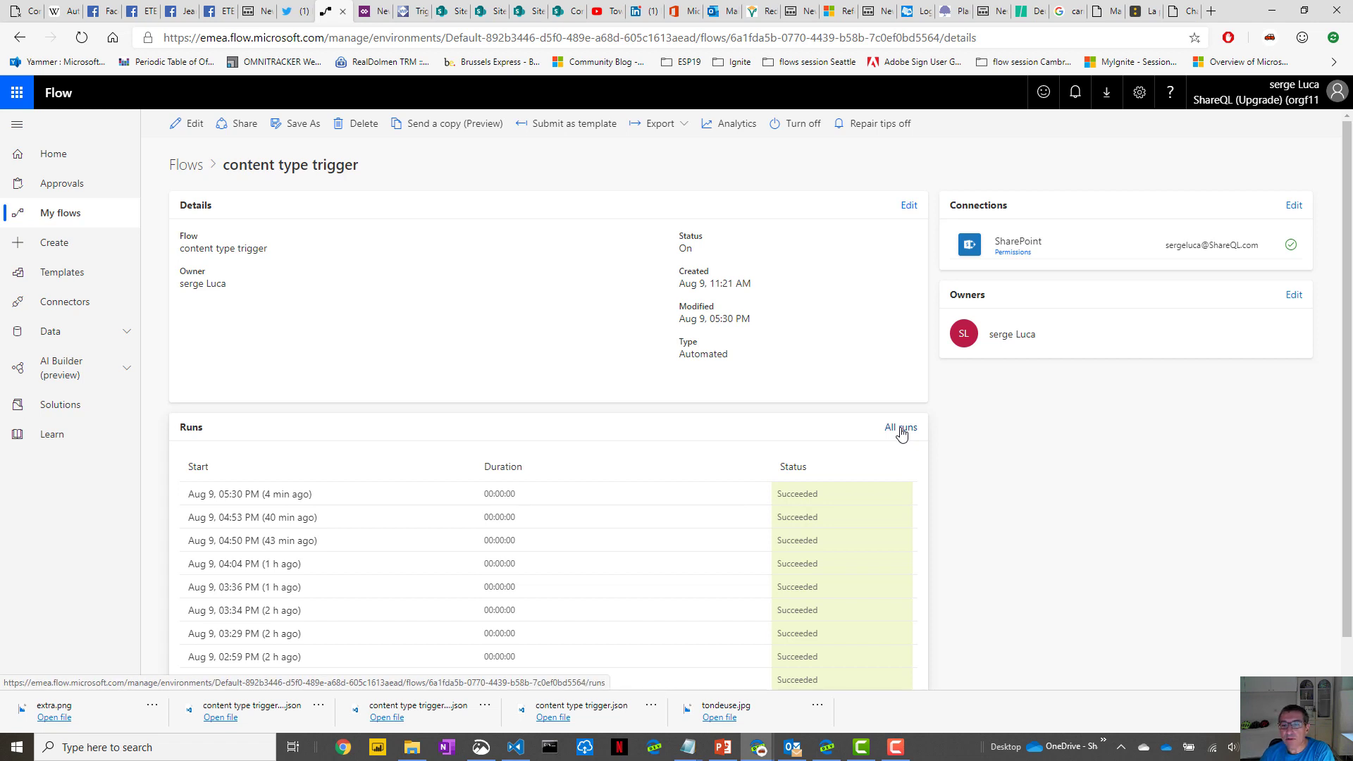
left_click(901, 430)
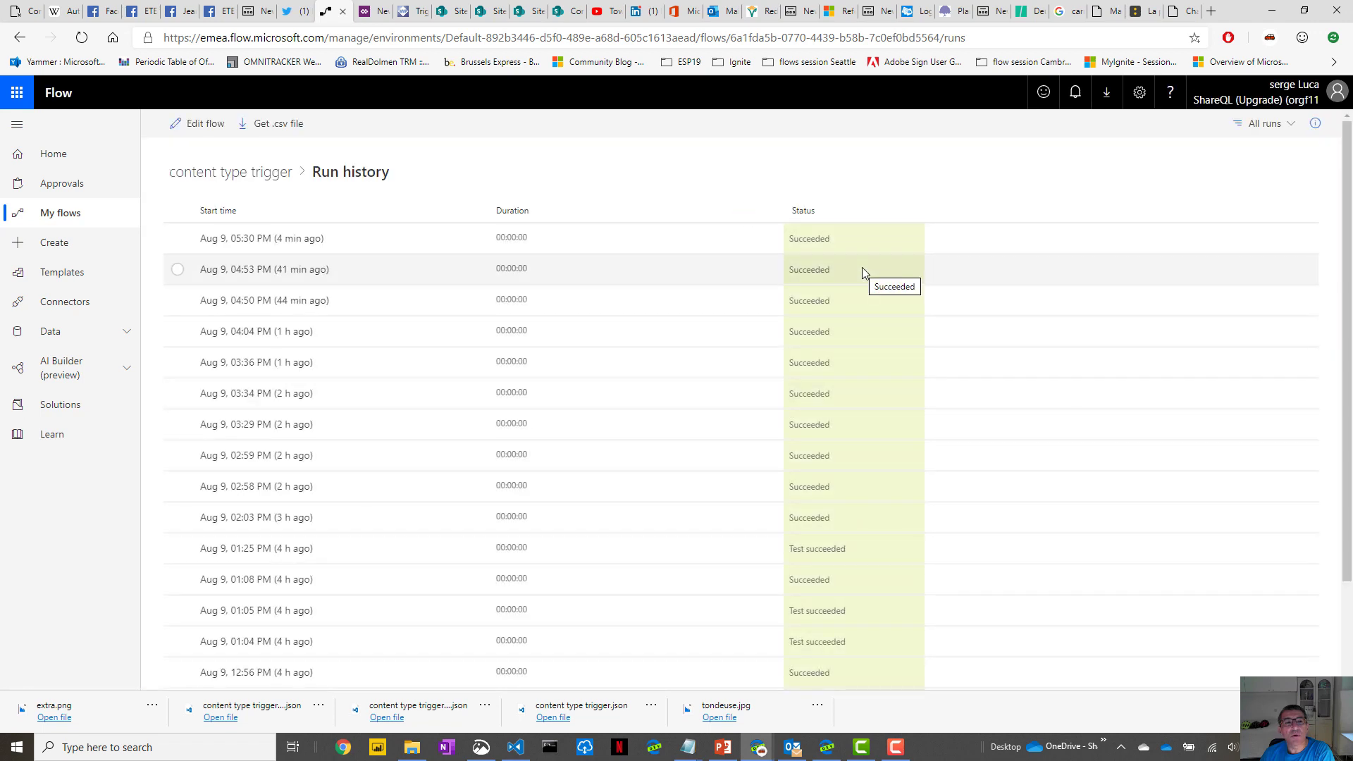
Filter the run history to Checks (no new data) and open the Aug 9, 05:31 PM check
left_click(1277, 125)
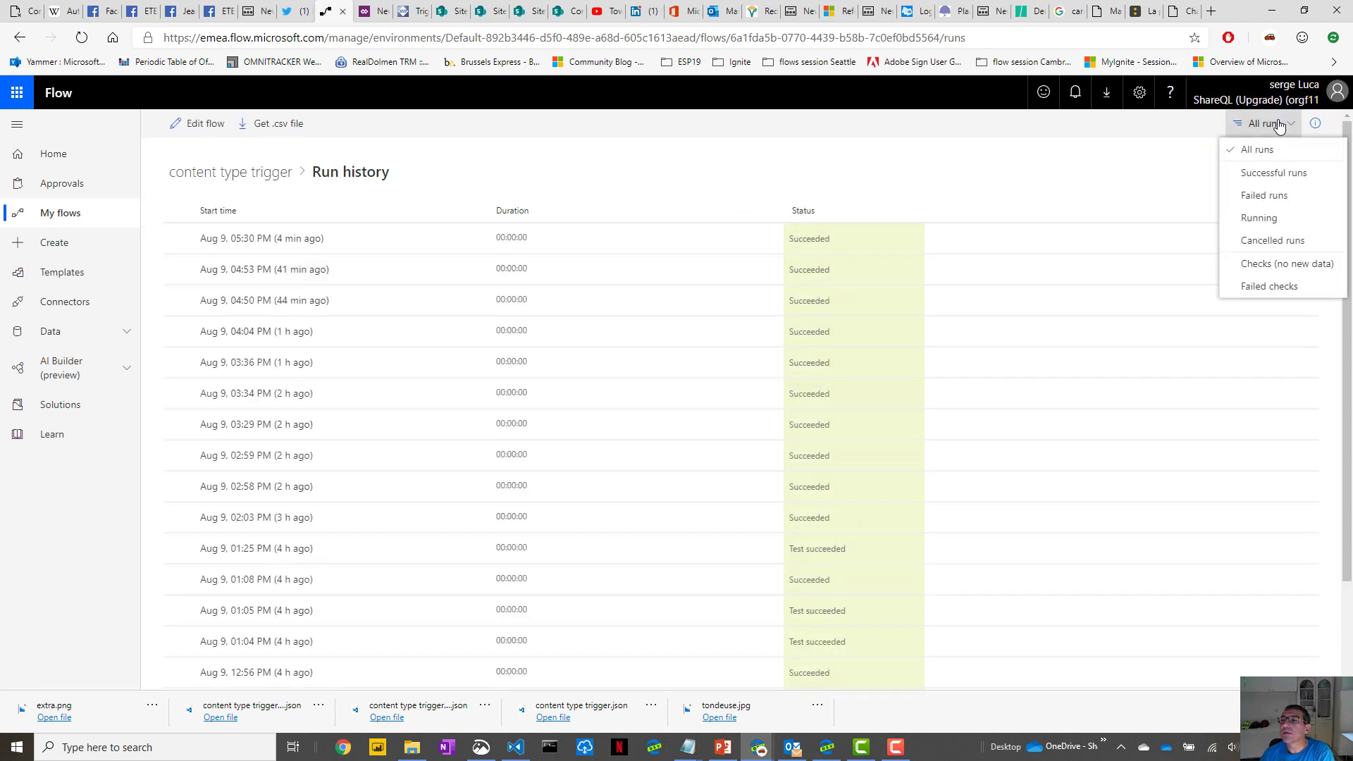
left_click(1266, 265)
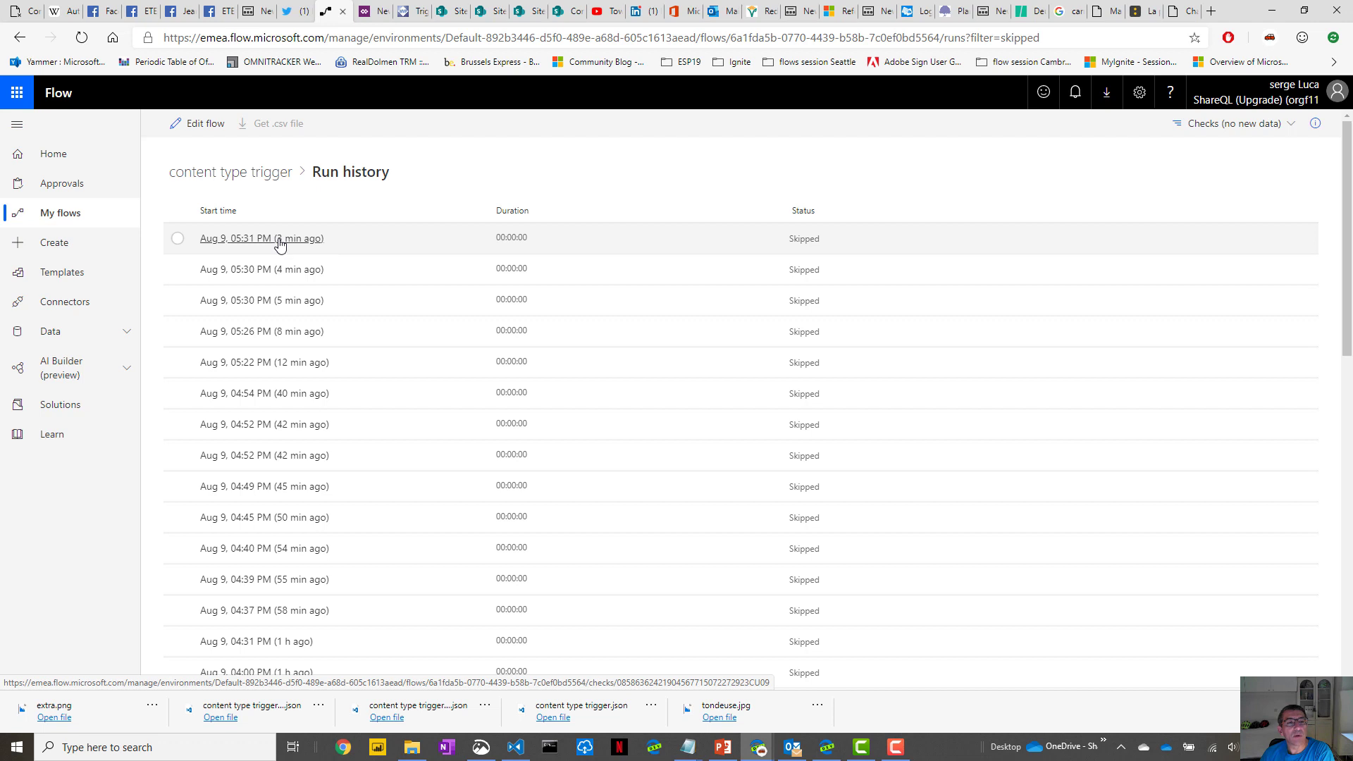
left_click(280, 244)
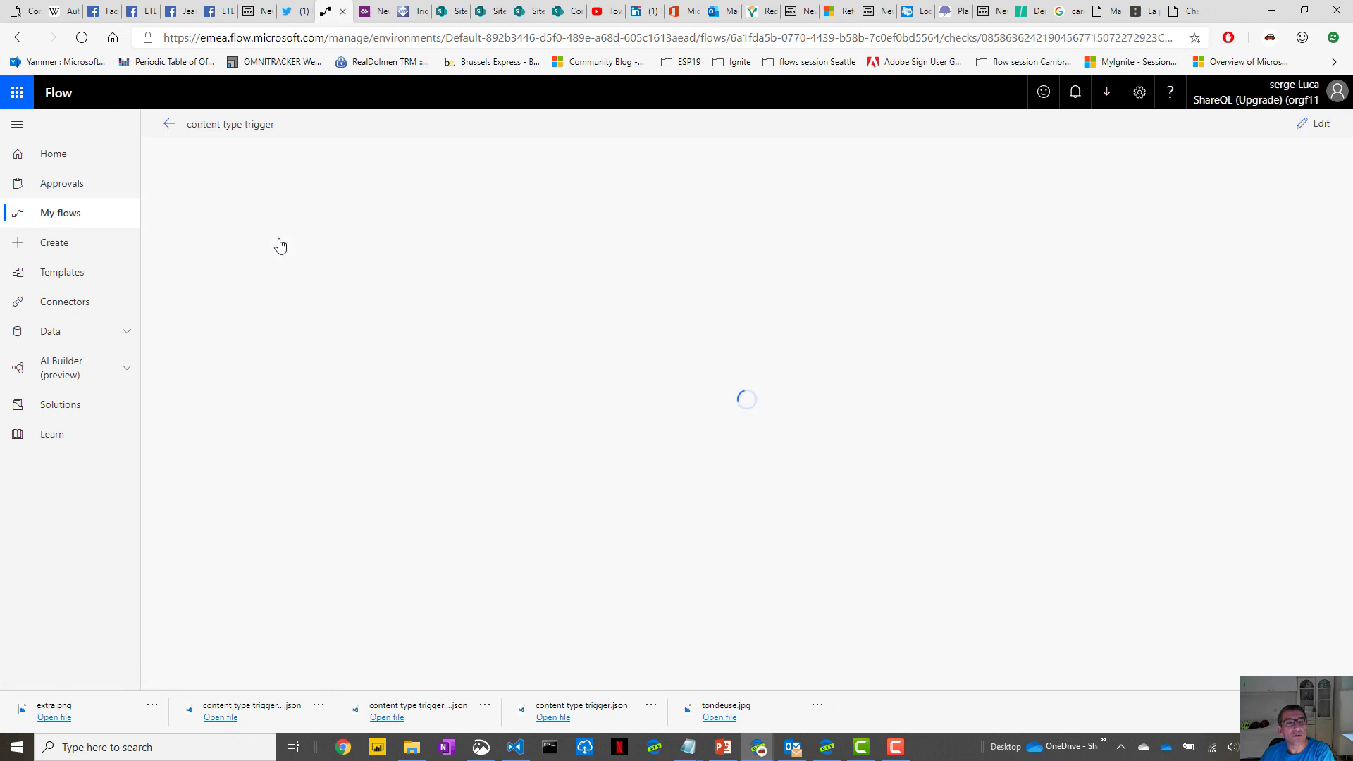
Return to the content type trigger flow's details page, whose Runs list shows only Succeeded runs
left_click(168, 127)
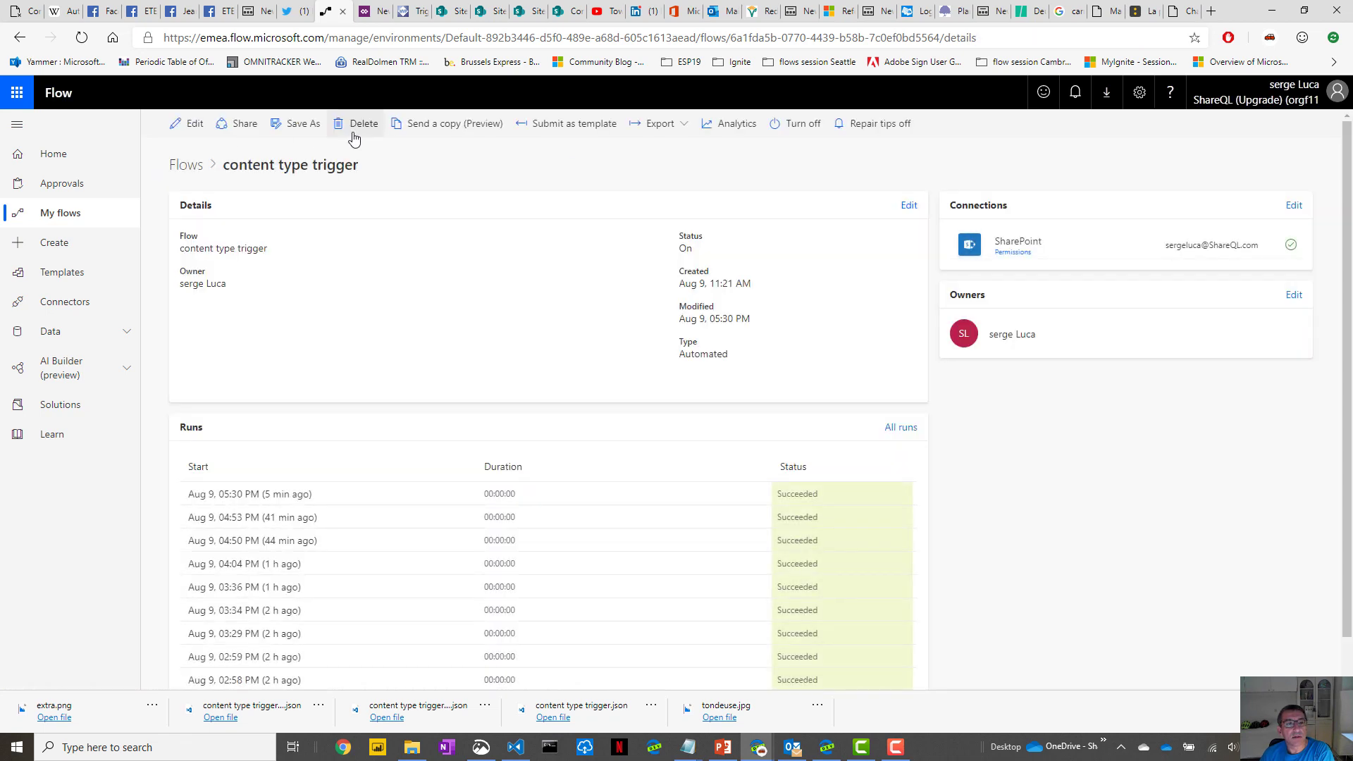